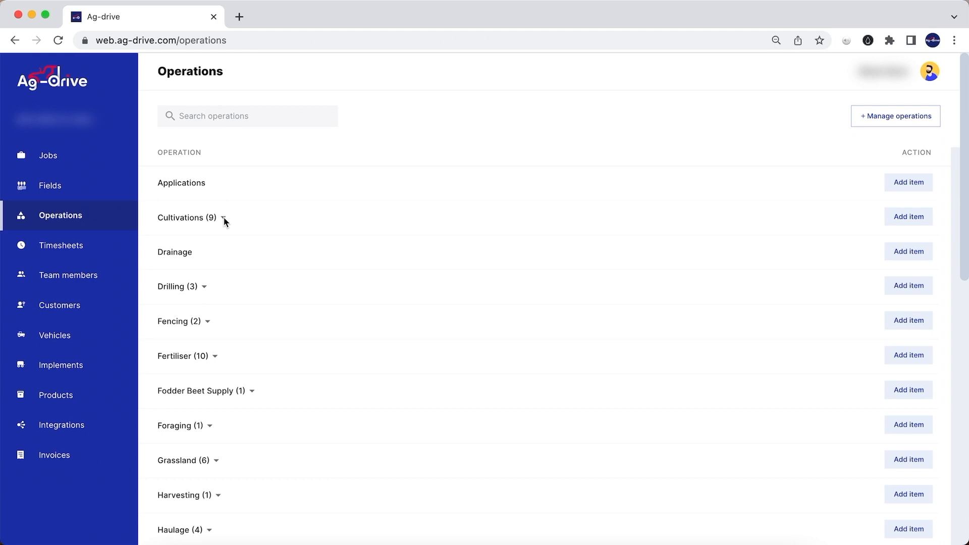
Look through the example operations list, expanding Drilling, Grassland and Round Baling to examine their sub-operations.
scroll(279, 272, "down", 2)
scroll(279, 276, "down", 5)
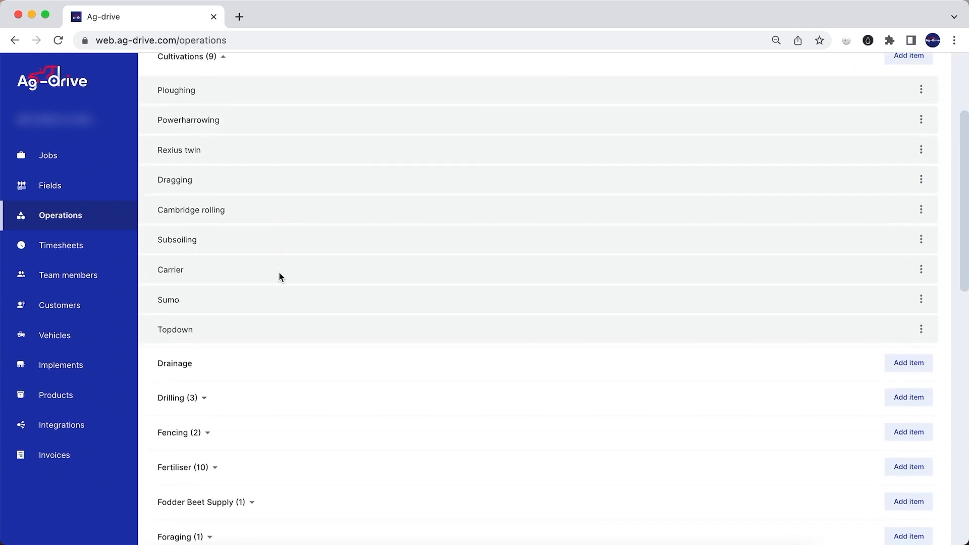
left_click(205, 301)
scroll(209, 302, "down", 5)
scroll(257, 240, "up", 3)
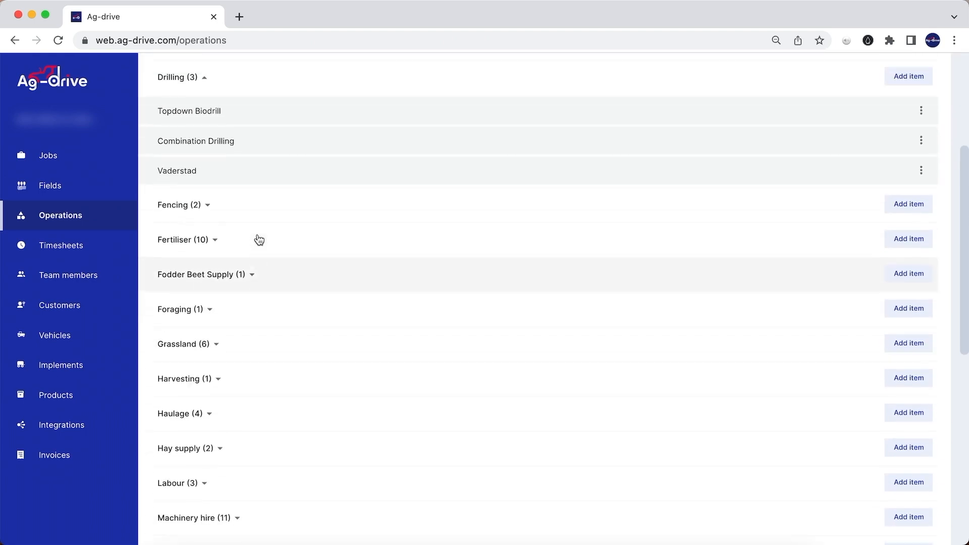
left_click(218, 365)
scroll(368, 328, "down", 5)
scroll(368, 331, "down", 3)
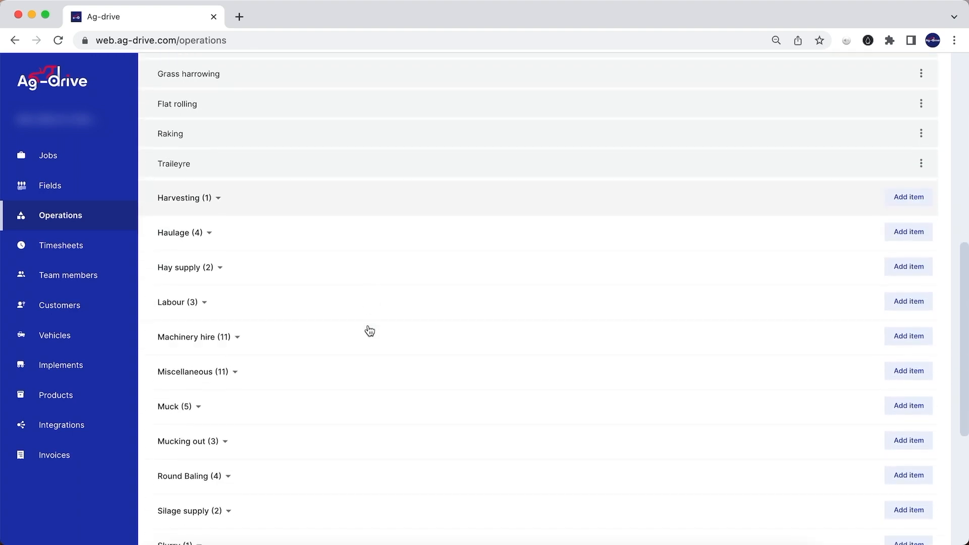
scroll(272, 425, "down", 2)
left_click(236, 427)
scroll(234, 429, "down", 3)
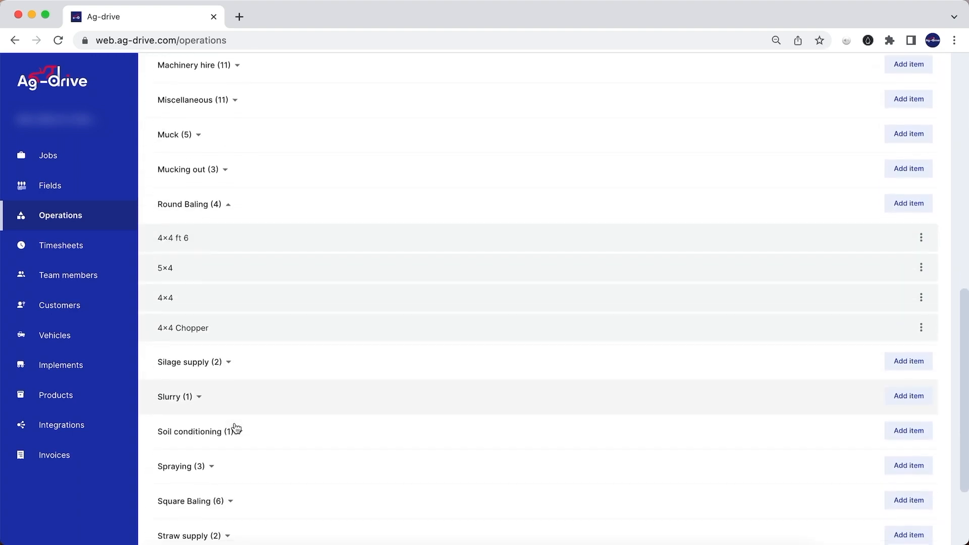
scroll(219, 419, "down", 3)
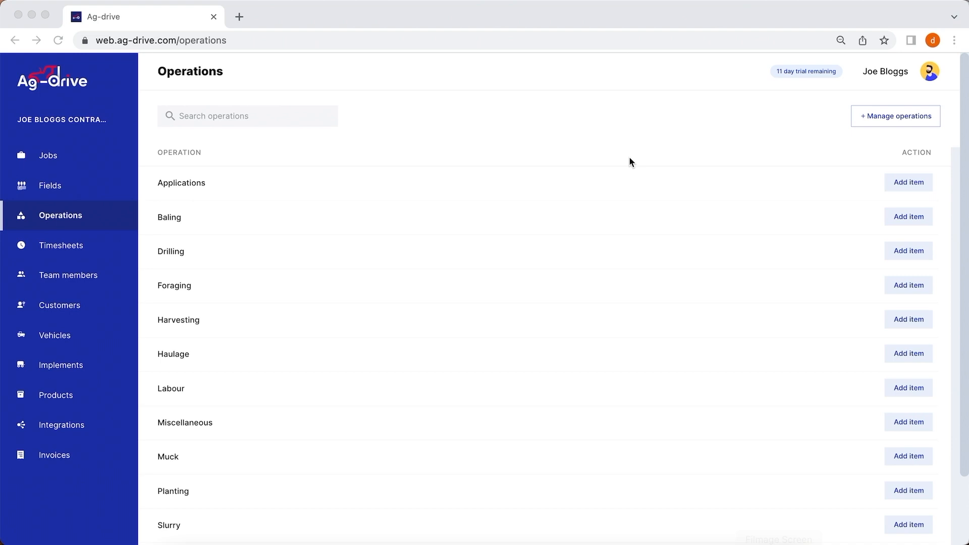
Add a new operation named Round baling to the managed operations and save the changes.
left_click(904, 116)
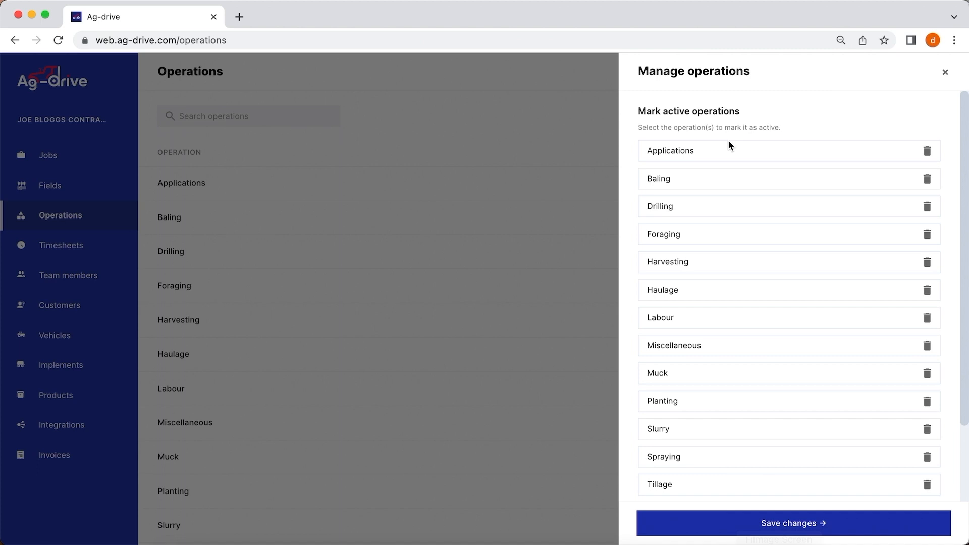
scroll(748, 258, "down", 3)
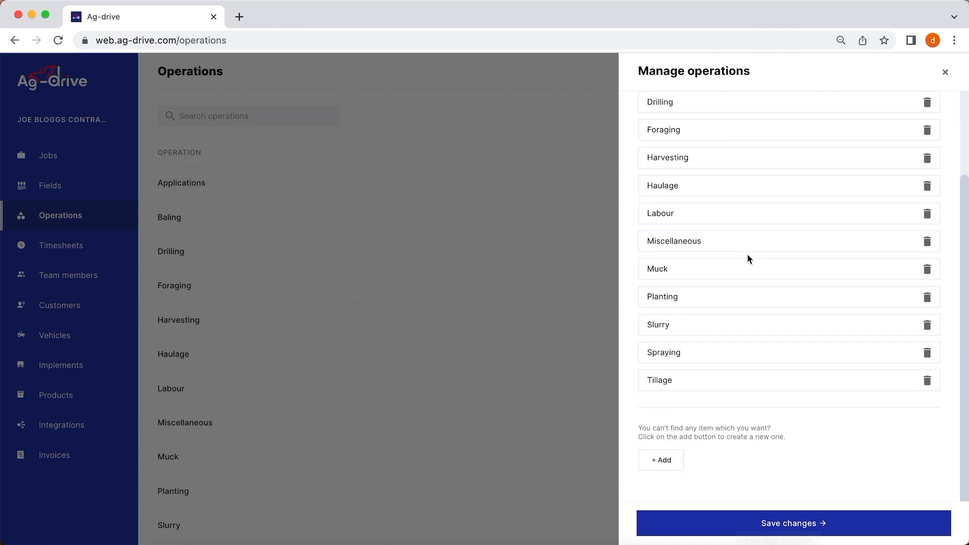
scroll(747, 258, "up", 2)
scroll(749, 259, "down", 2)
left_click(662, 460)
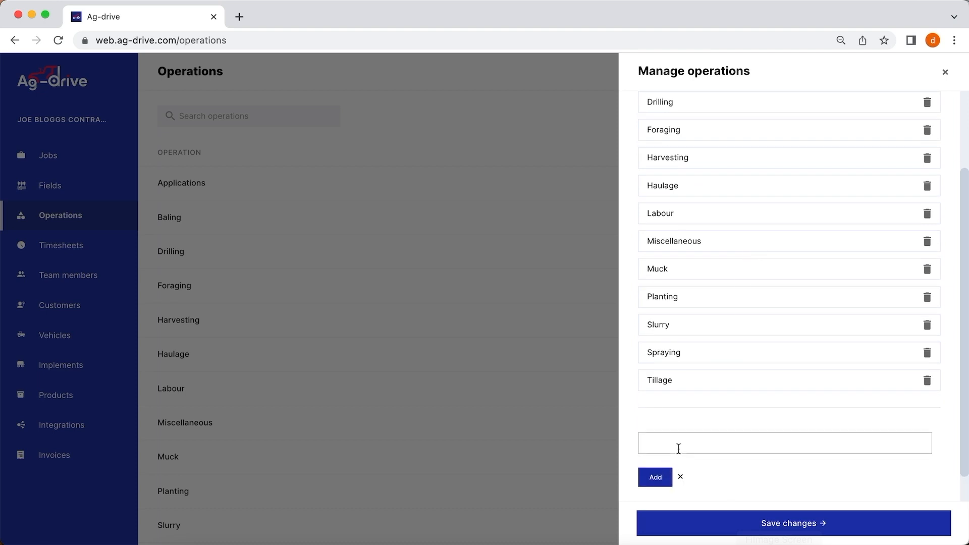
type("Round baling")
left_click(653, 479)
scroll(653, 478, "down", 2)
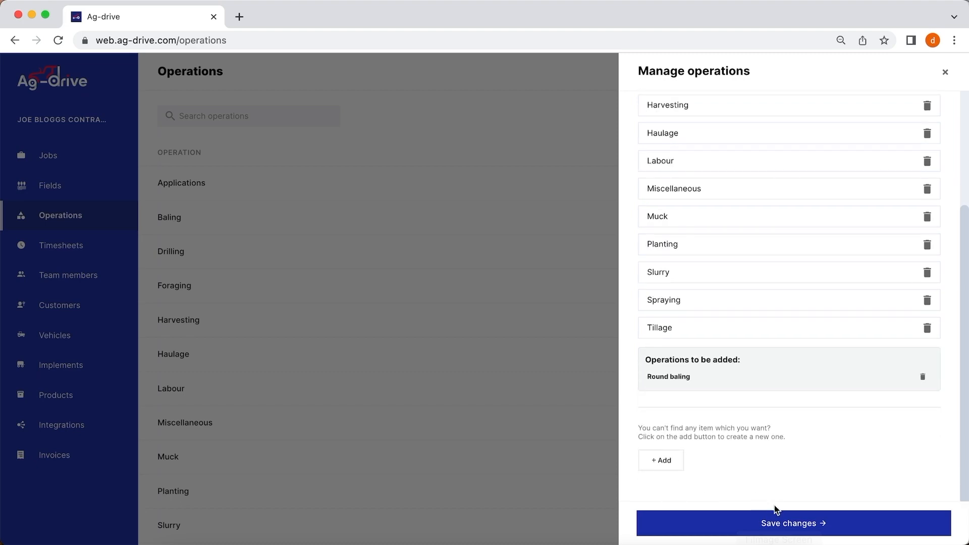
left_click(787, 528)
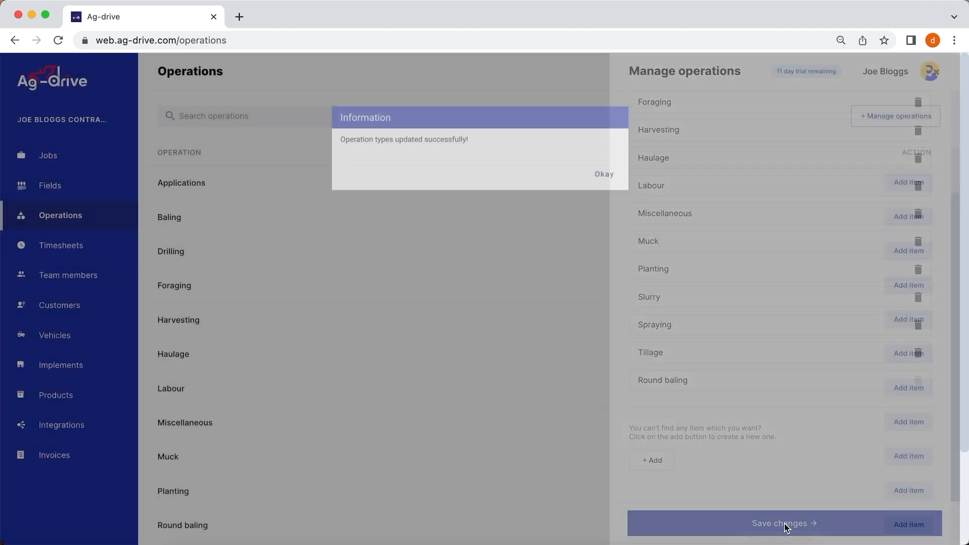
left_click(606, 174)
Start a new sub-operation under Round baling and name it 4x4 ft.
scroll(608, 177, "down", 2)
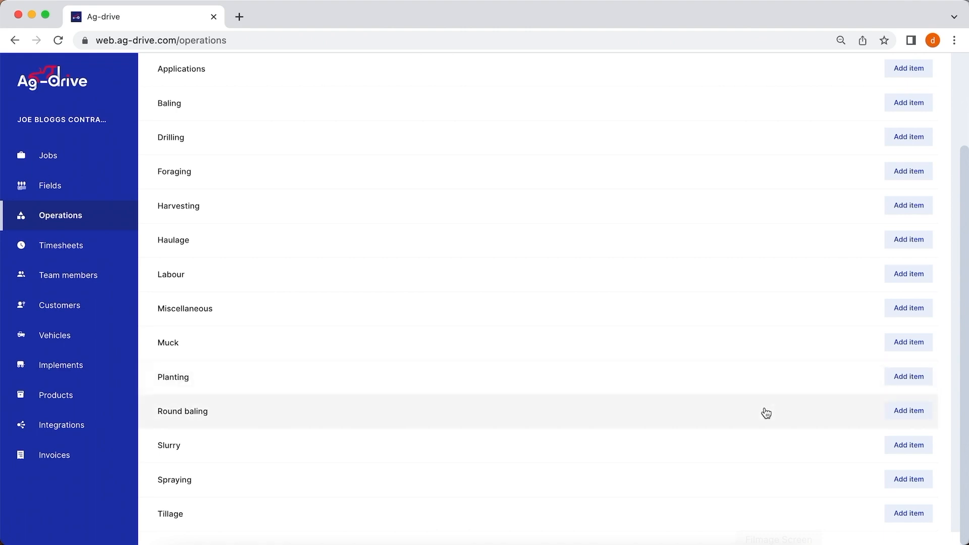
left_click(912, 414)
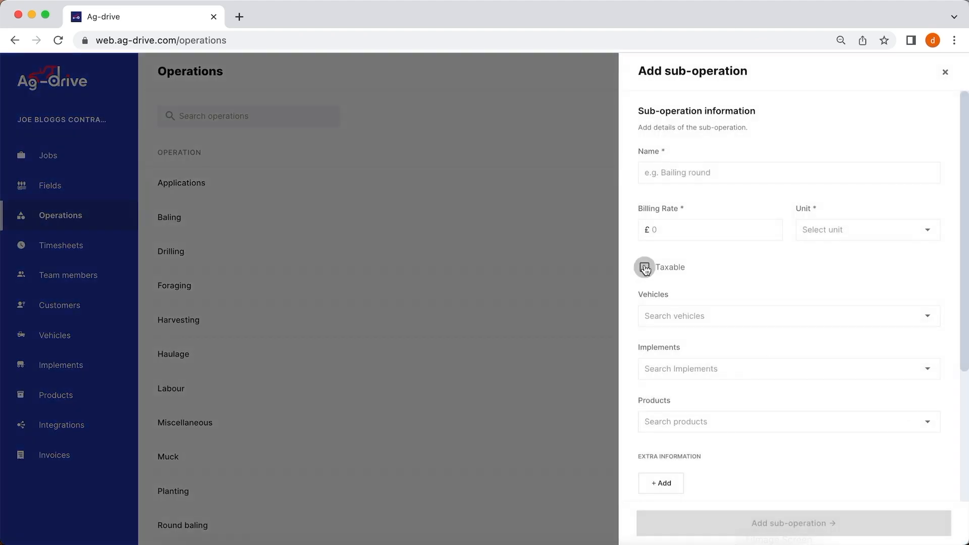
left_click(742, 168)
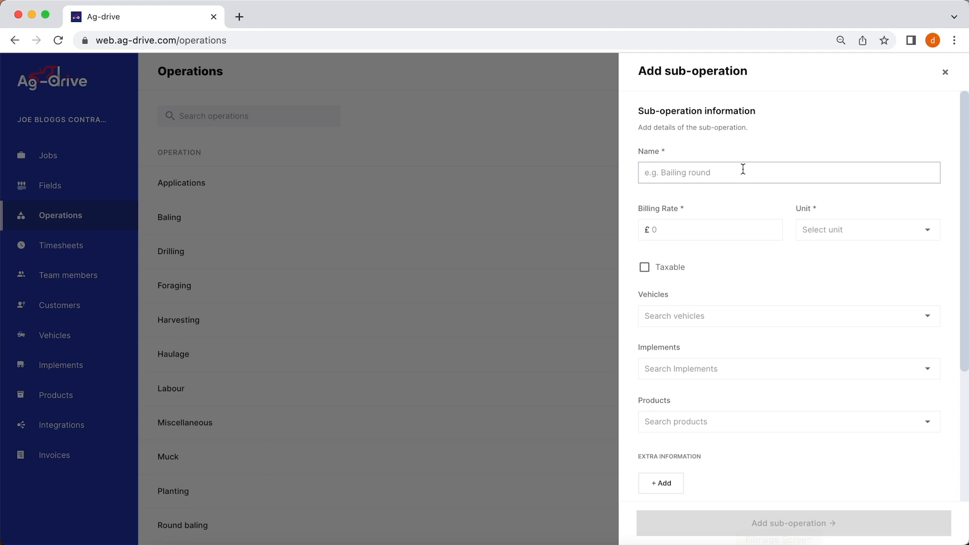
type("4x4 ft")
left_click(762, 266)
scroll(762, 267, "down", 1)
Set the sub-operation's billing rate to £3 with Bales as the unit.
left_click(778, 206)
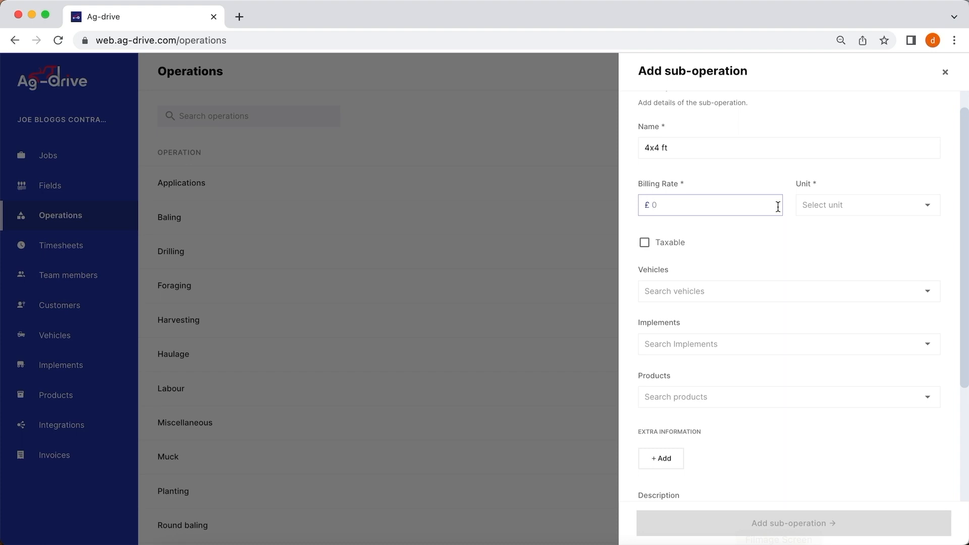
type("3")
left_click(929, 211)
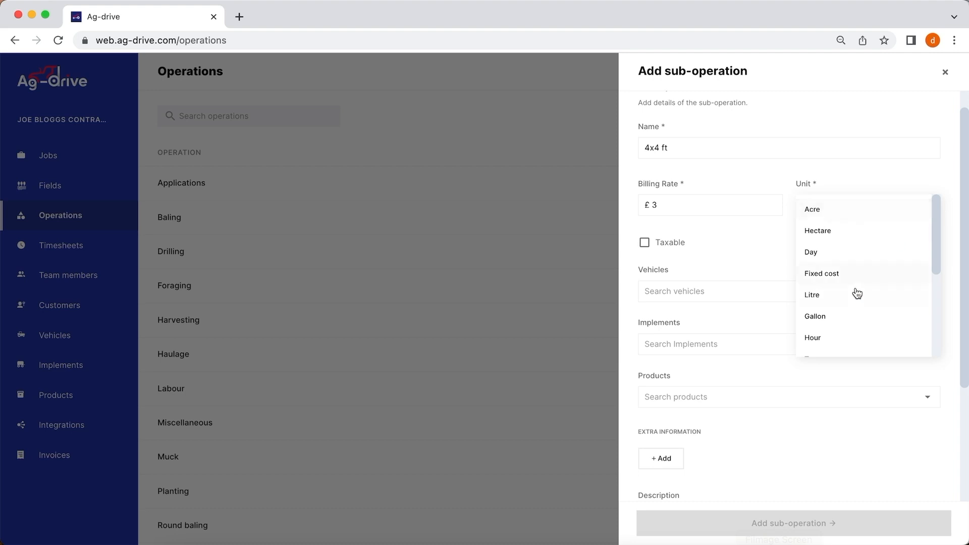
scroll(857, 293, "down", 5)
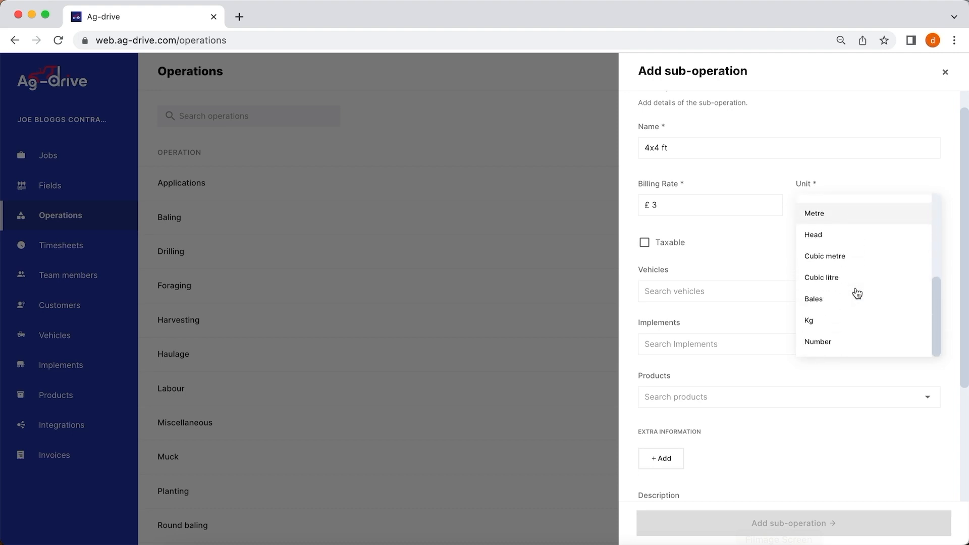
left_click(825, 300)
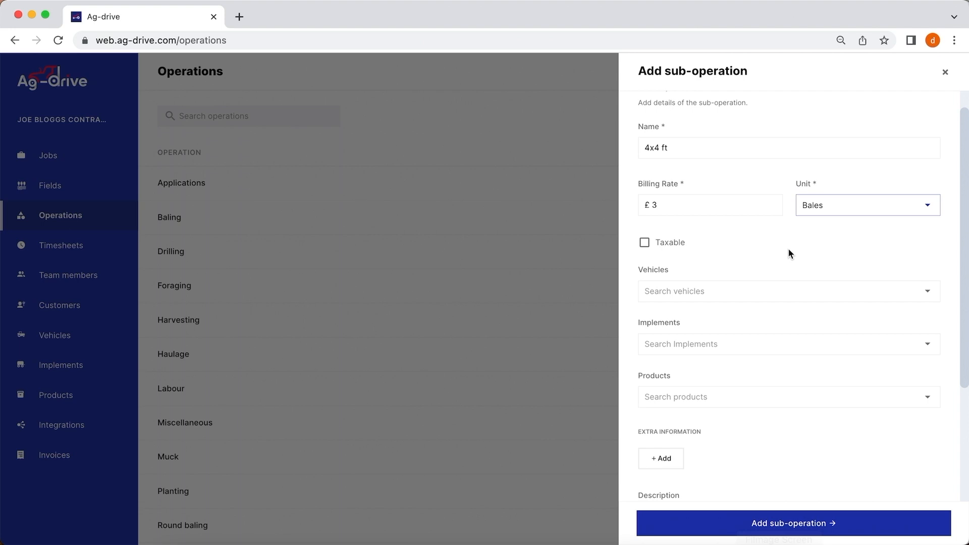
left_click(690, 204)
Mark the sub-operation as taxable with the VAT rate Standard - 20%.
scroll(774, 232, "up", 1)
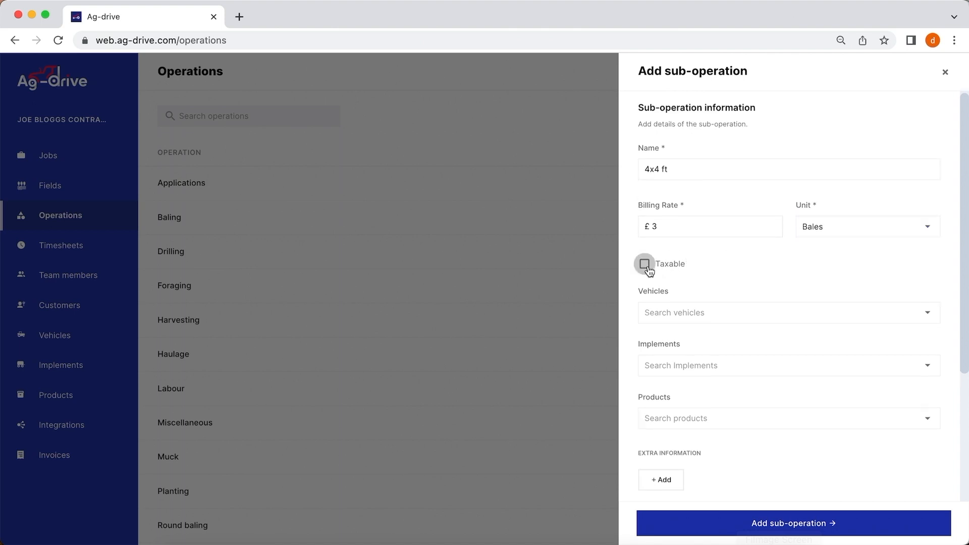
left_click(646, 264)
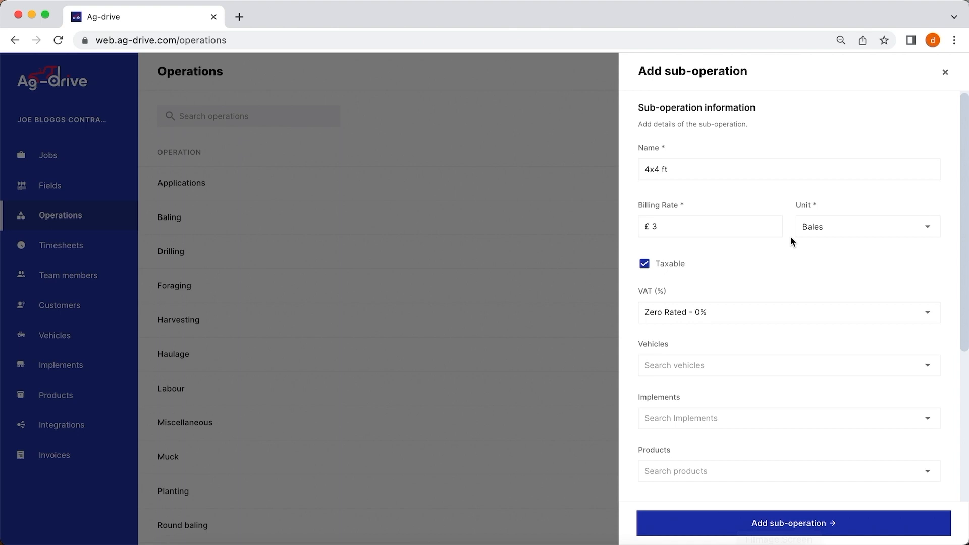
scroll(790, 236, "down", 3)
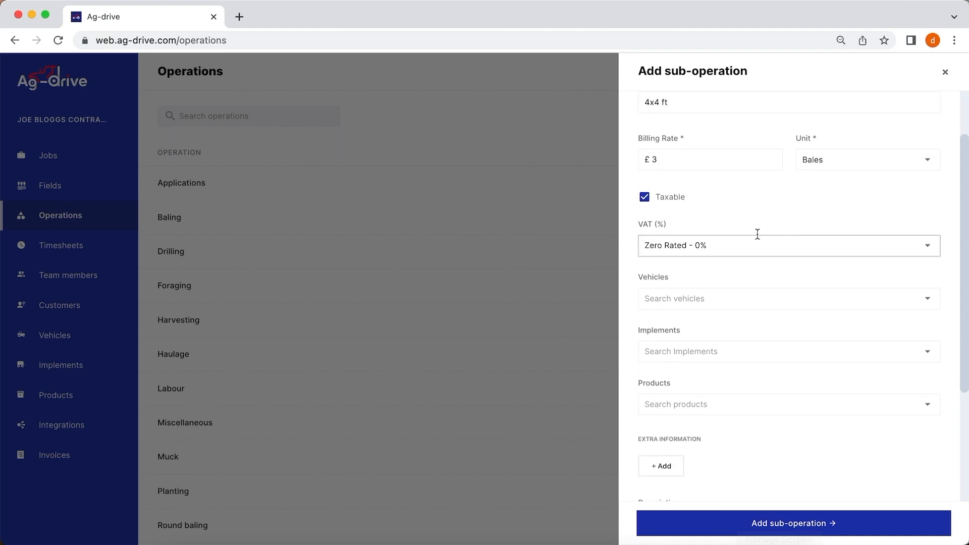
left_click(835, 245)
left_click(750, 313)
scroll(734, 296, "down", 4)
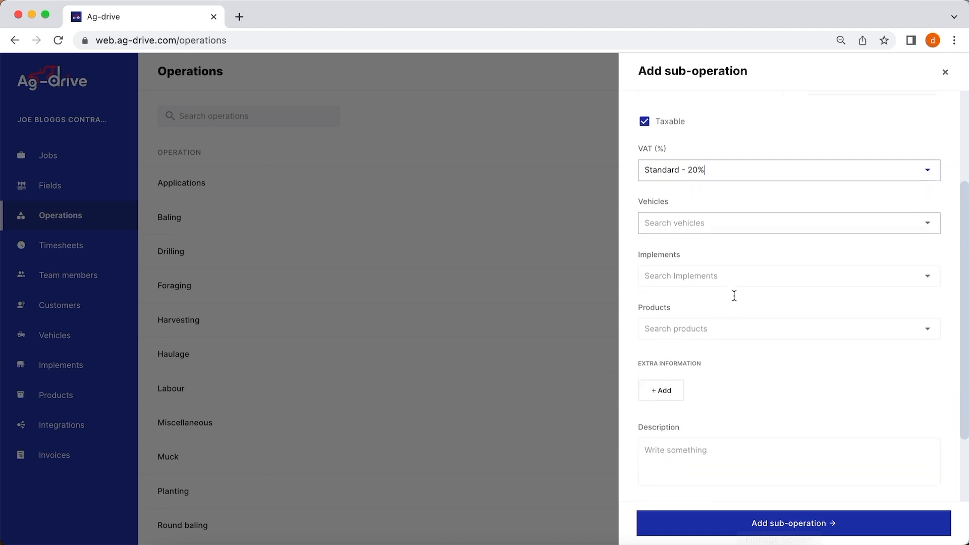
Assign the vehicle Fendt 724 (1) to the sub-operation.
scroll(816, 303, "up", 3)
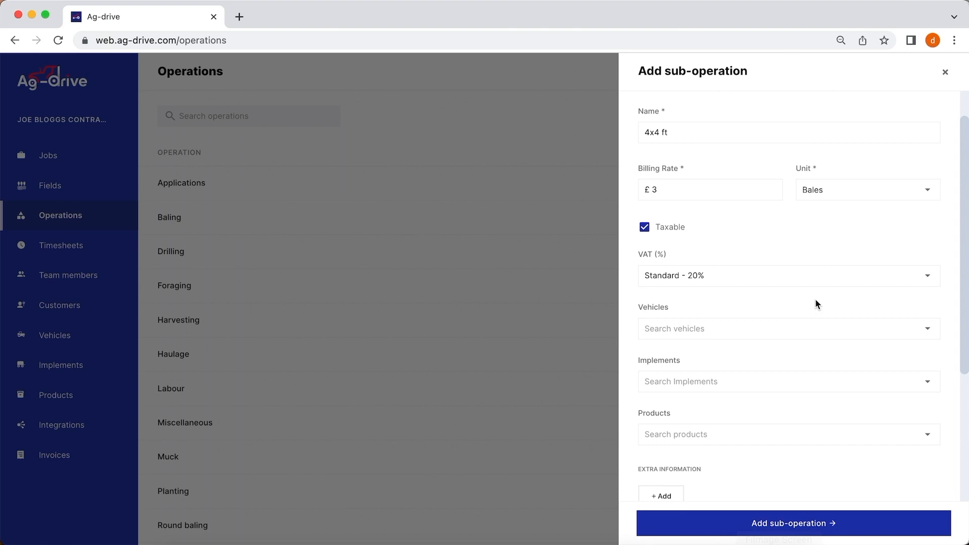
left_click(816, 329)
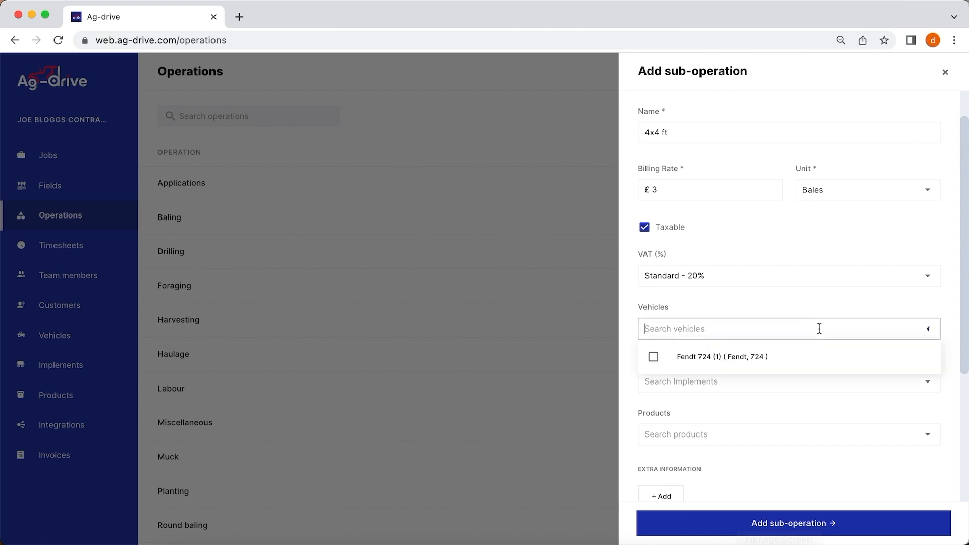
left_click(690, 357)
left_click(862, 305)
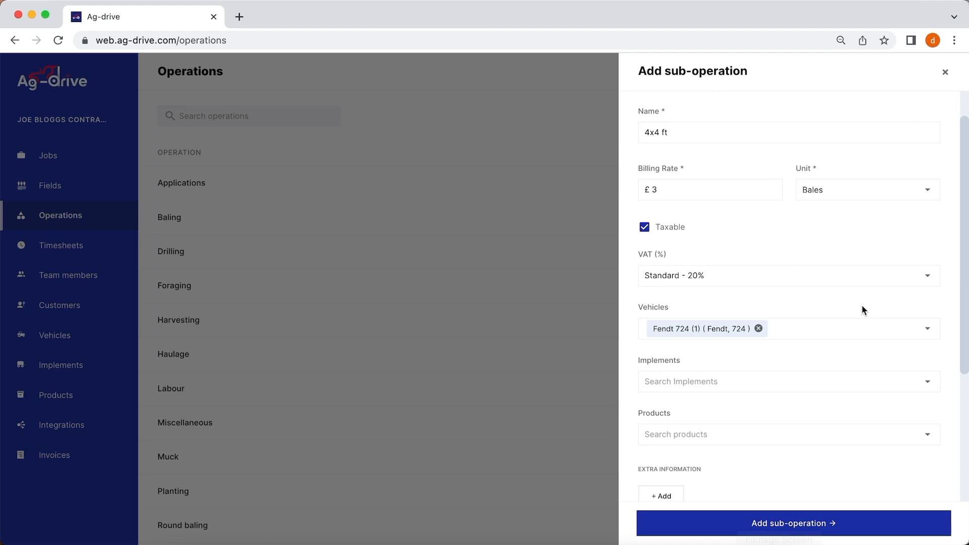
Assign the implement Fendt round baler (Fendt, Rotana 160v) to the sub-operation.
scroll(862, 307, "down", 3)
left_click(832, 280)
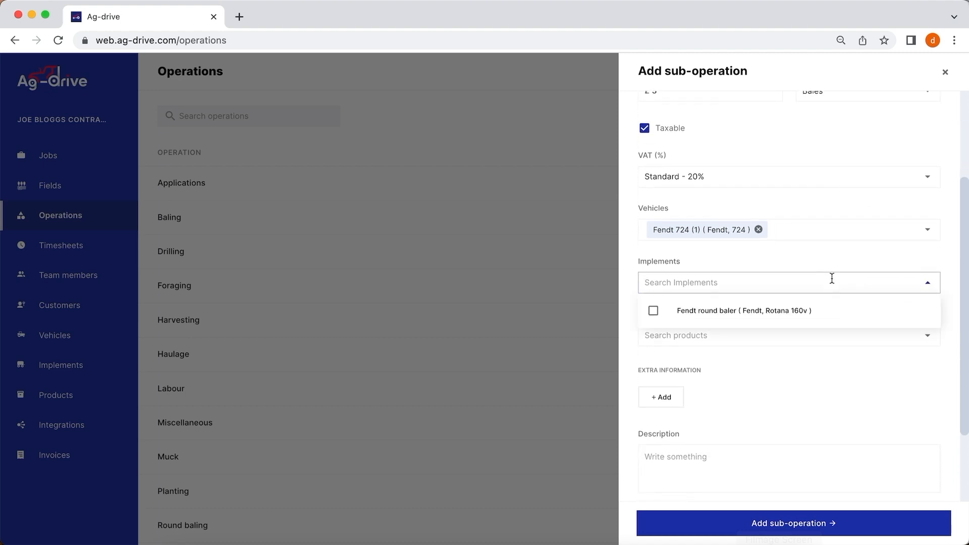
left_click(656, 312)
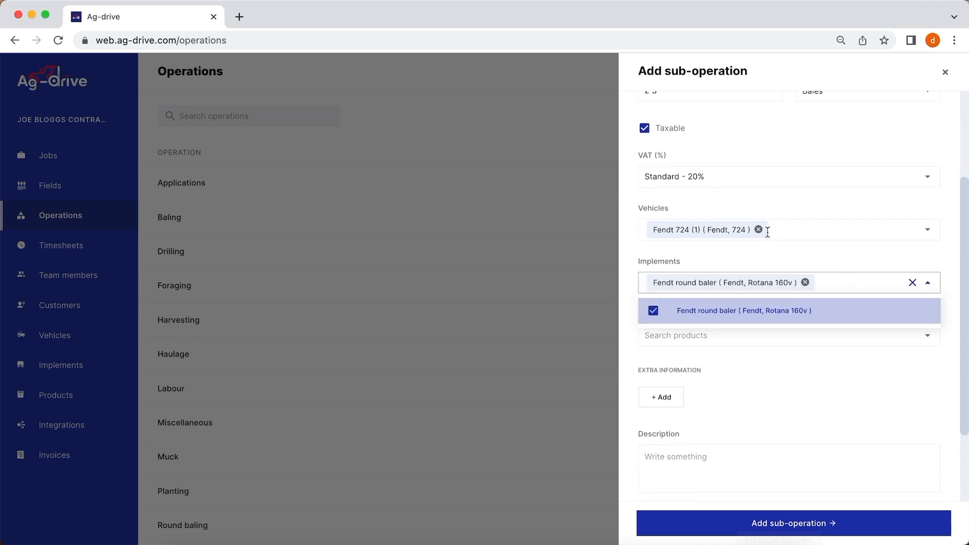
left_click(838, 262)
Attach the product Fuel to the sub-operation.
left_click(770, 337)
scroll(799, 323, "down", 3)
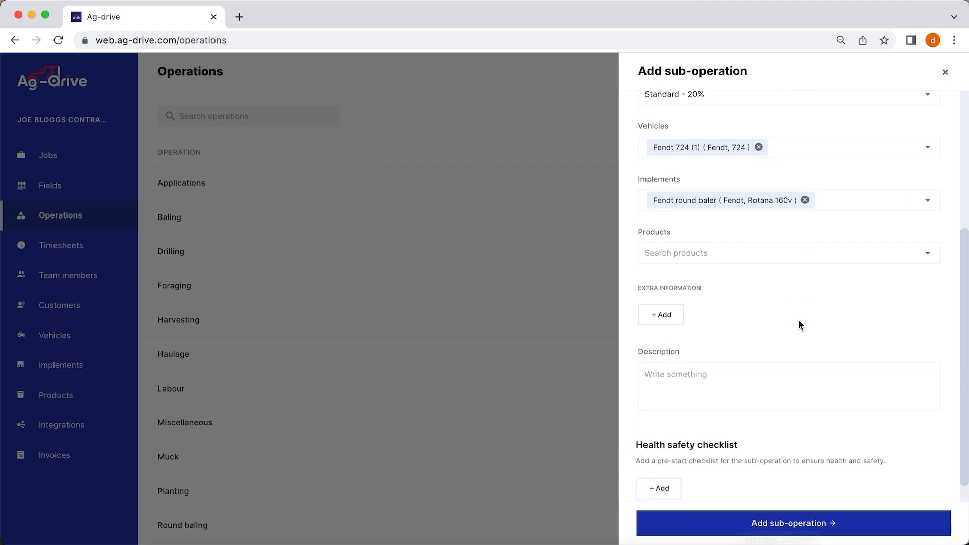
left_click(847, 261)
left_click(725, 287)
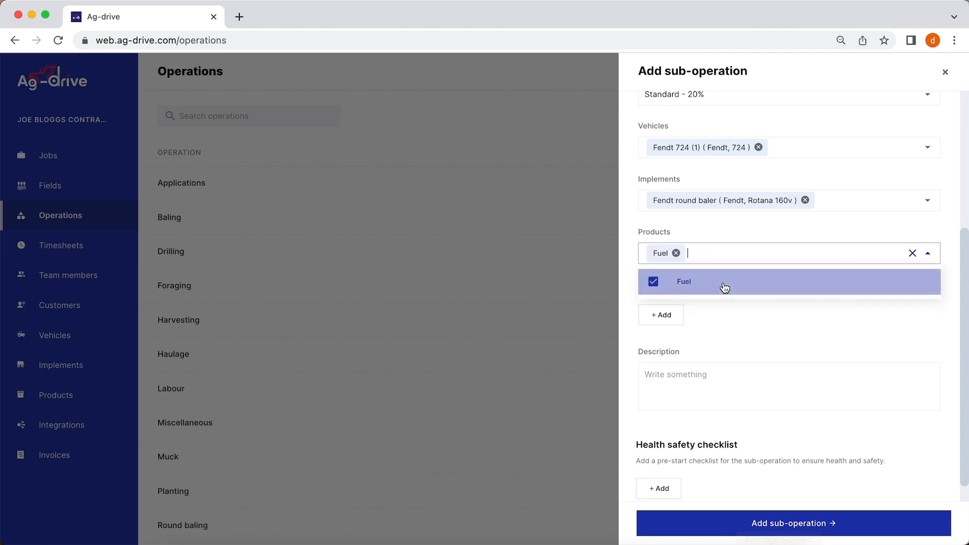
left_click(860, 327)
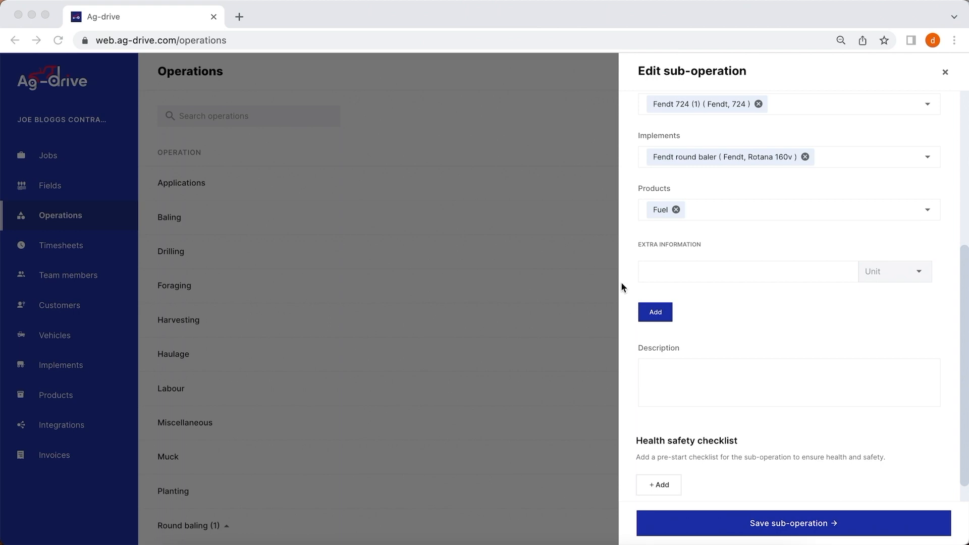
Add an extra information item named Moisture content with % as its unit.
left_click(683, 279)
left_click(683, 279)
type("Moisture ")
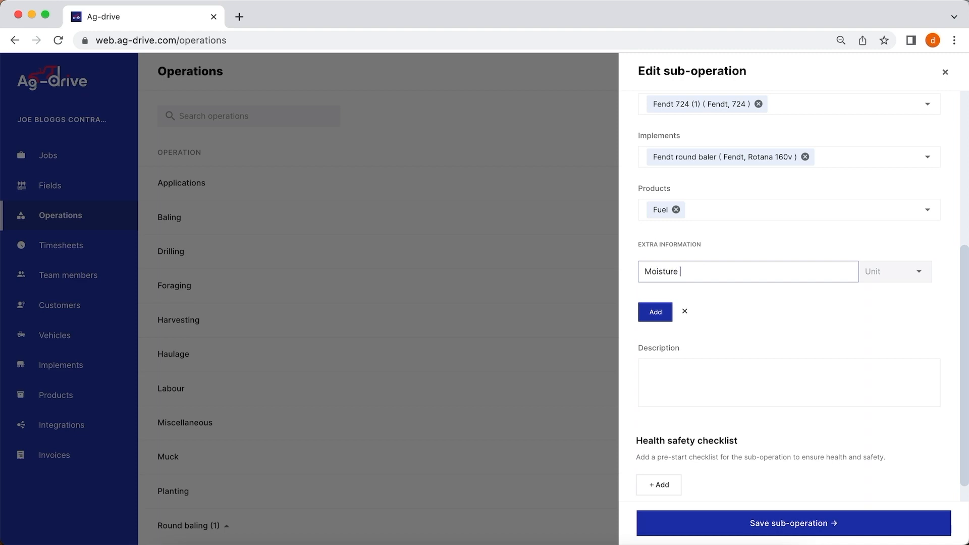
type("content")
left_click(912, 273)
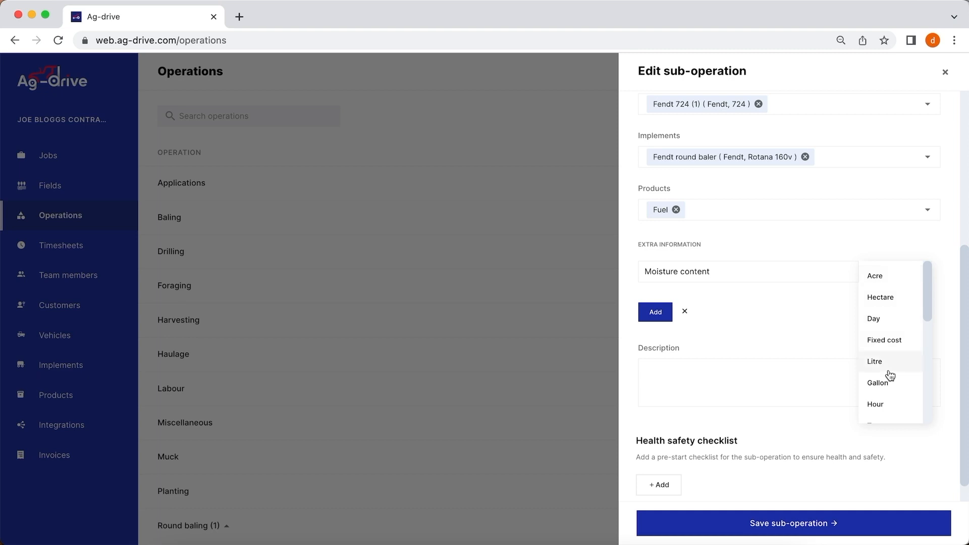
scroll(890, 376, "down", 2)
scroll(890, 376, "down", 5)
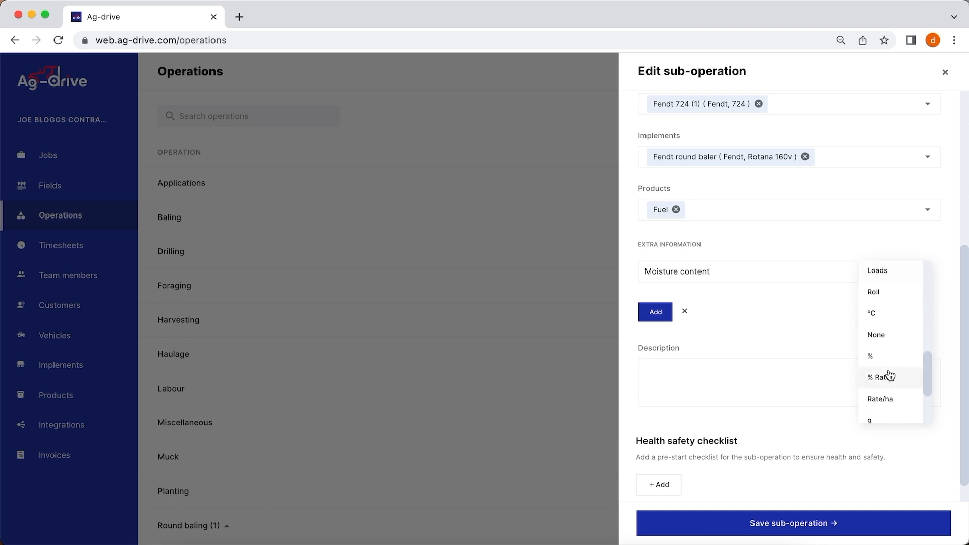
left_click(891, 360)
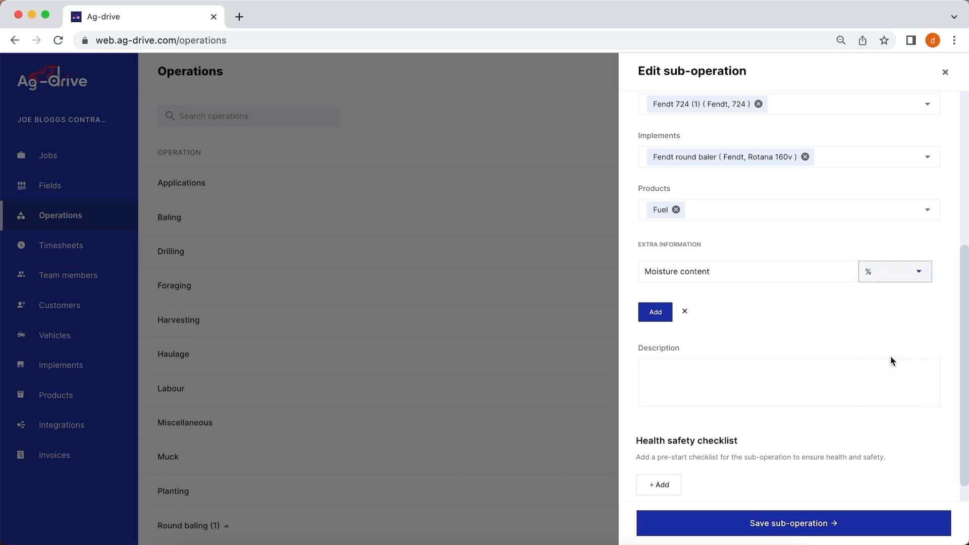
left_click(651, 311)
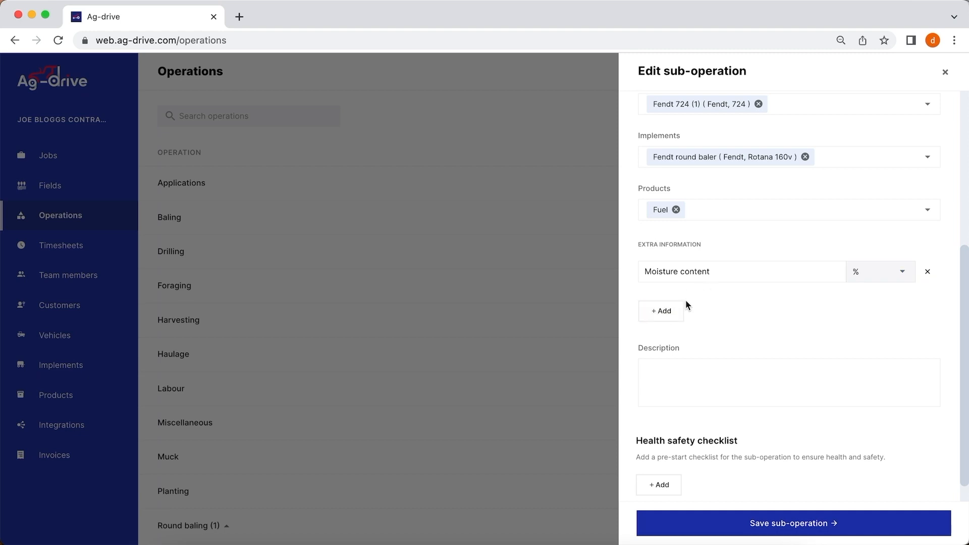
Add an extra information item named Average bale weight with Kg as its unit.
left_click(663, 314)
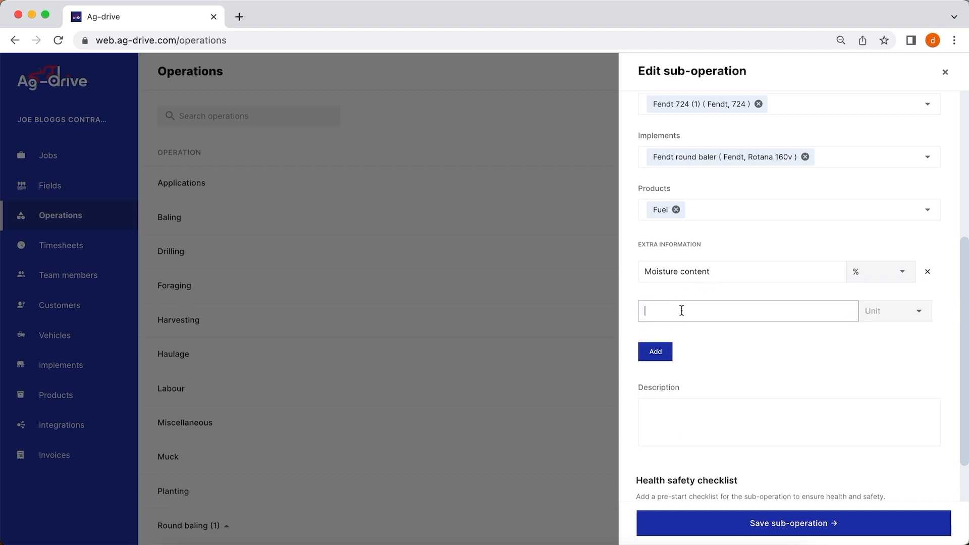
type("Average bale weight")
left_click(904, 317)
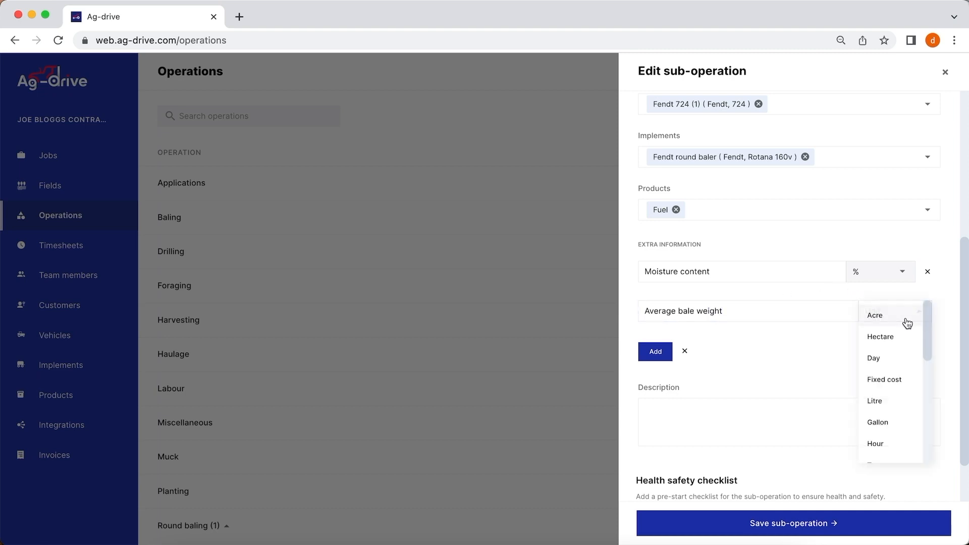
scroll(904, 373, "down", 4)
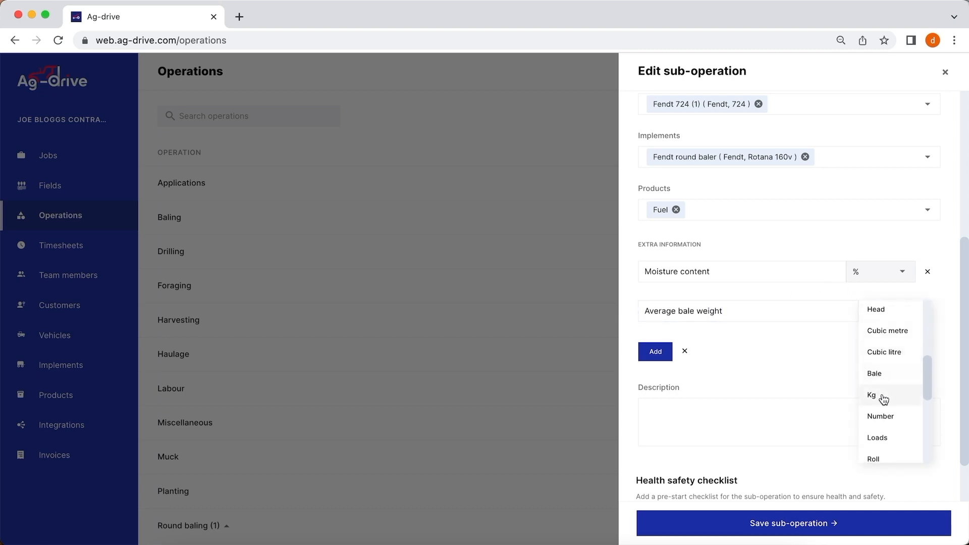
scroll(883, 399, "down", 5)
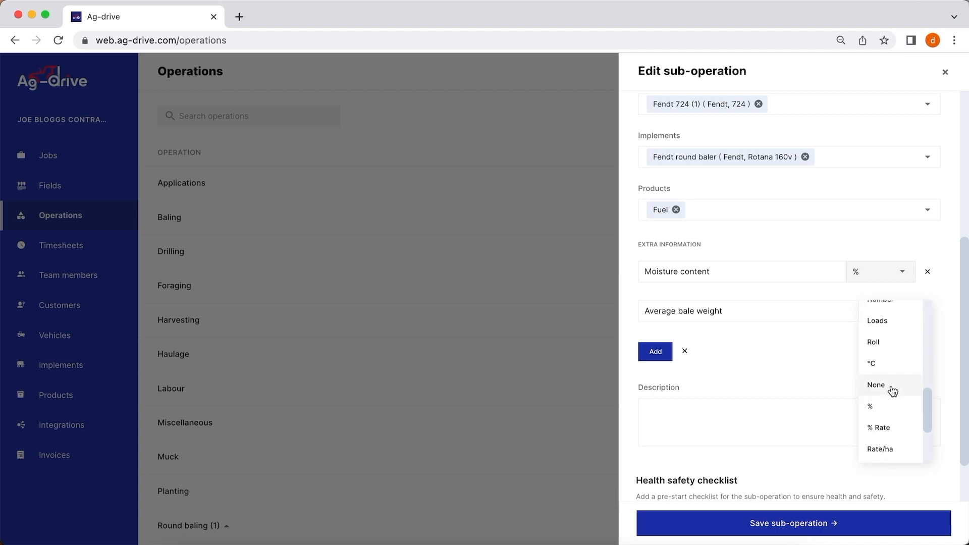
scroll(892, 391, "up", 5)
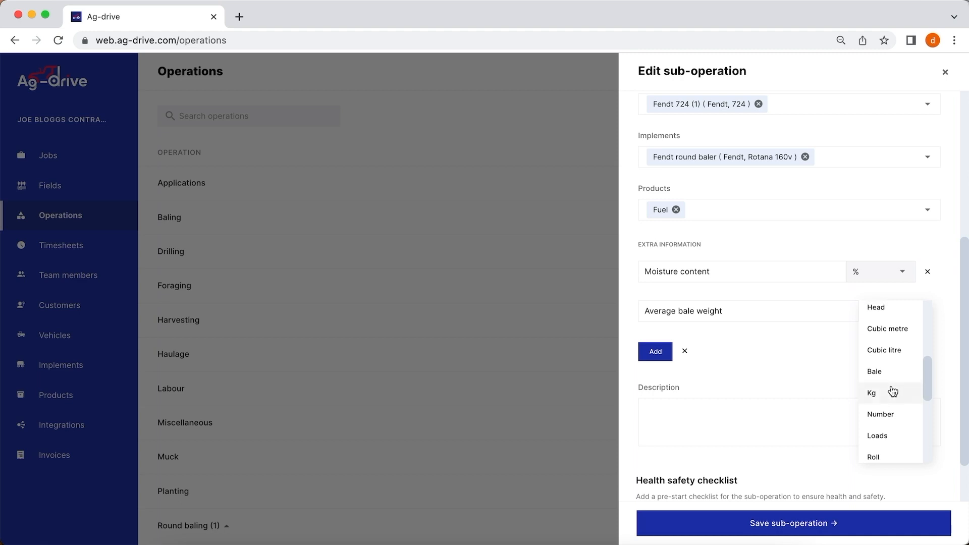
left_click(892, 391)
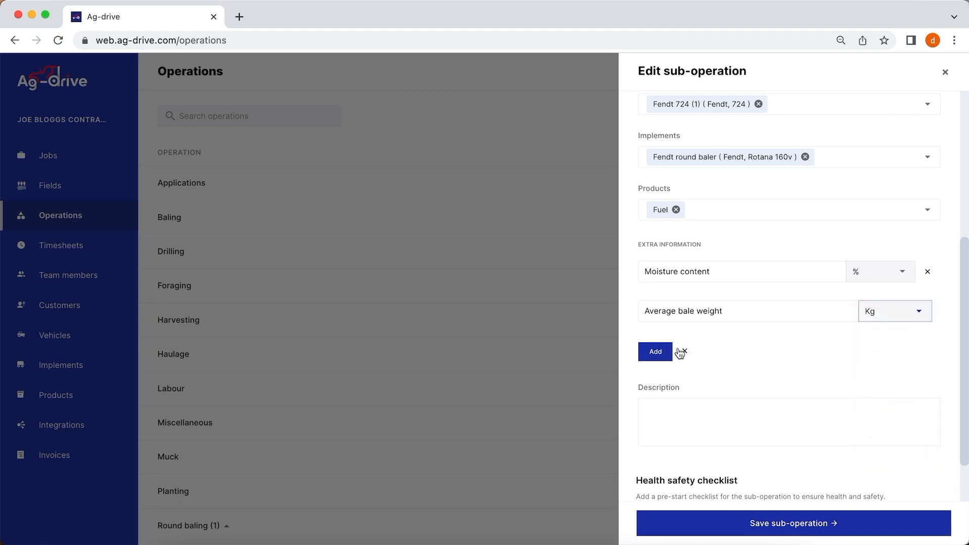
left_click(662, 356)
Add "Always wear a seatbelt" to the sub-operation's health safety checklist.
scroll(818, 313, "down", 2)
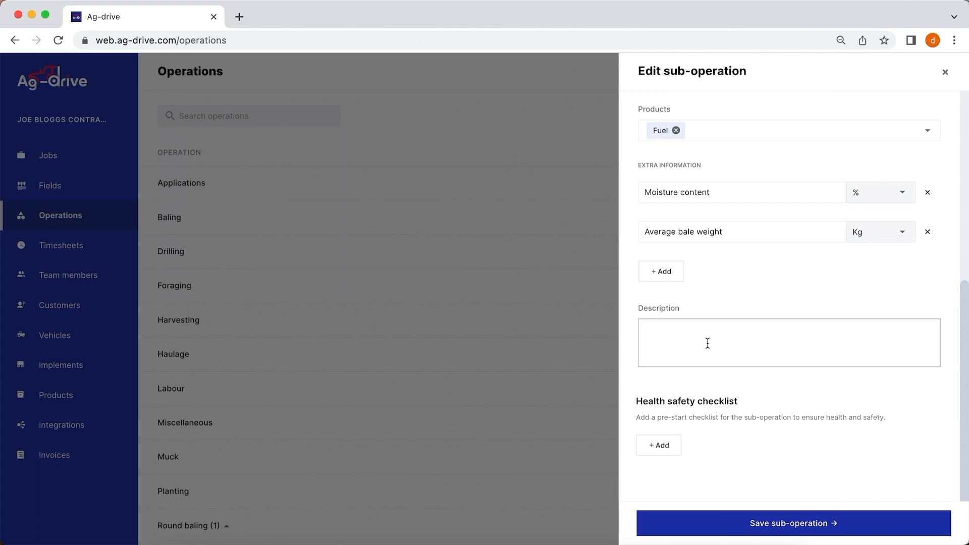
left_click(666, 447)
type("Always wear a seatbelt")
left_click(654, 484)
Add "Turn PTO off when out the tractor" as another health safety checklist item.
left_click(665, 427)
type("Turn PTO OFF WH")
key("BackSpace")
key("BackSpace")
key("BackSpace")
key("BackSpace")
key("BackSpace")
key("BackSpace")
type("off when out the tractor")
key("Return")
Add the checklist item "Beware of overhead powerlines" and save the sub-operation.
left_click(664, 434)
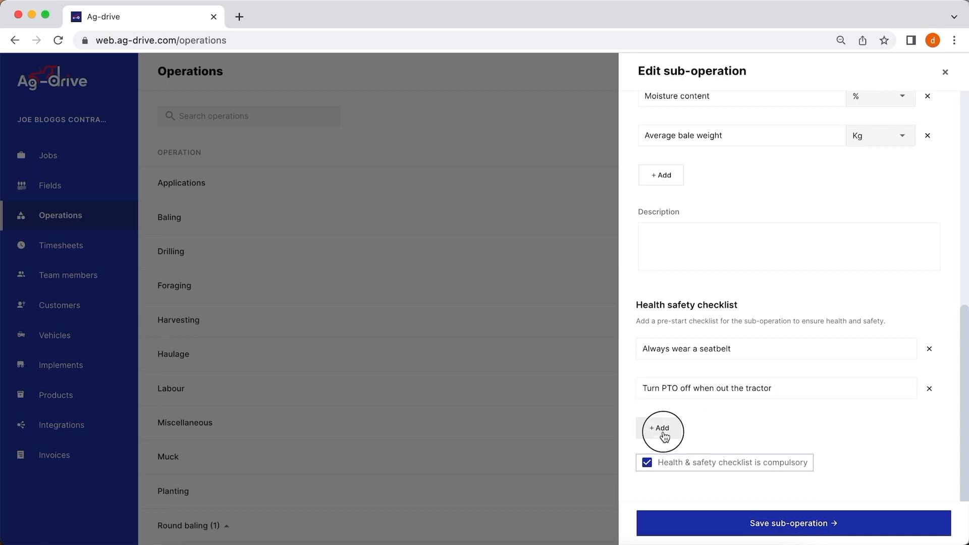
type("Beware of overhead powerline")
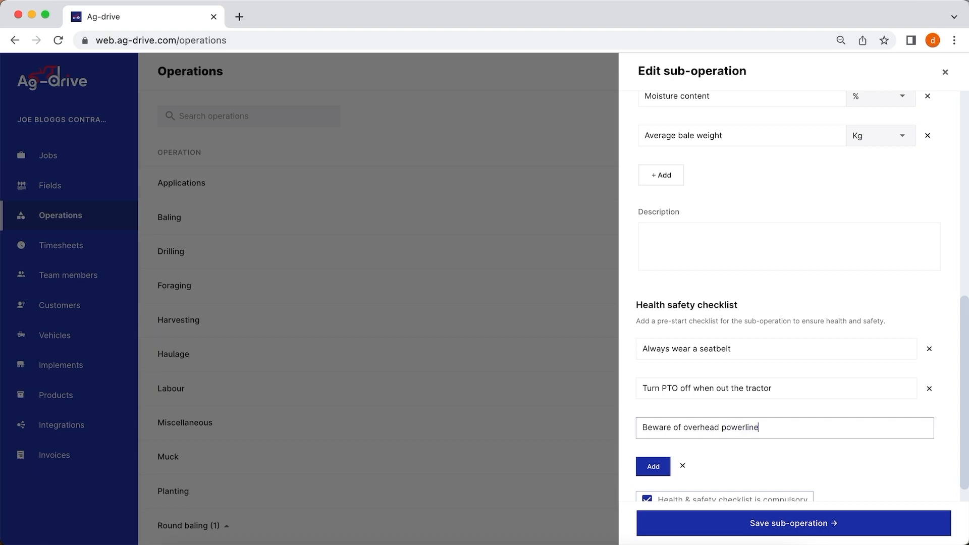
type("s")
scroll(787, 353, "down", 1)
left_click(654, 425)
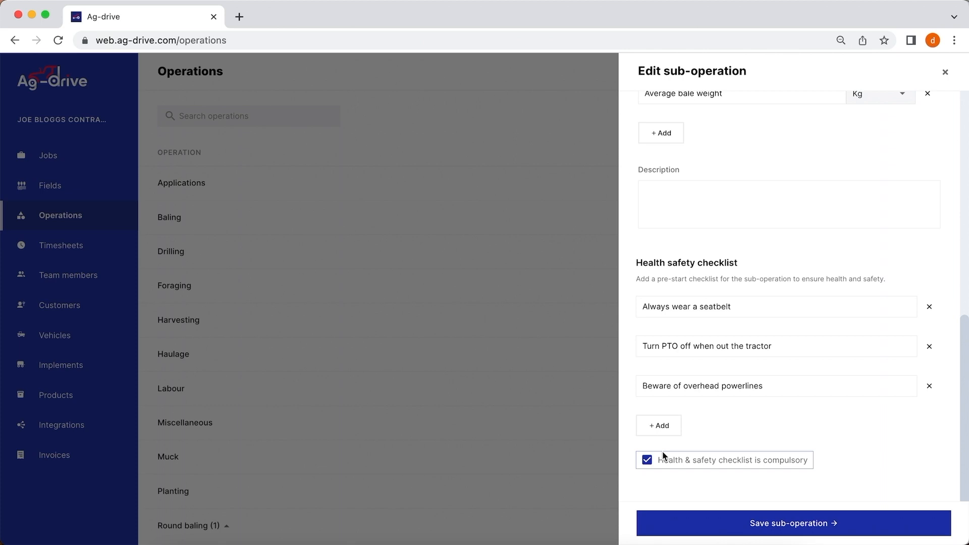
left_click(806, 528)
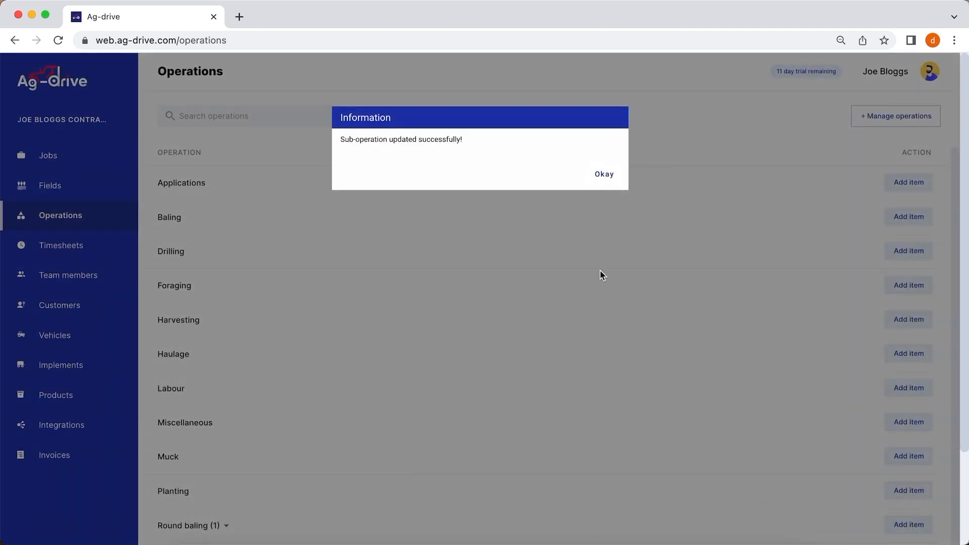
left_click(606, 178)
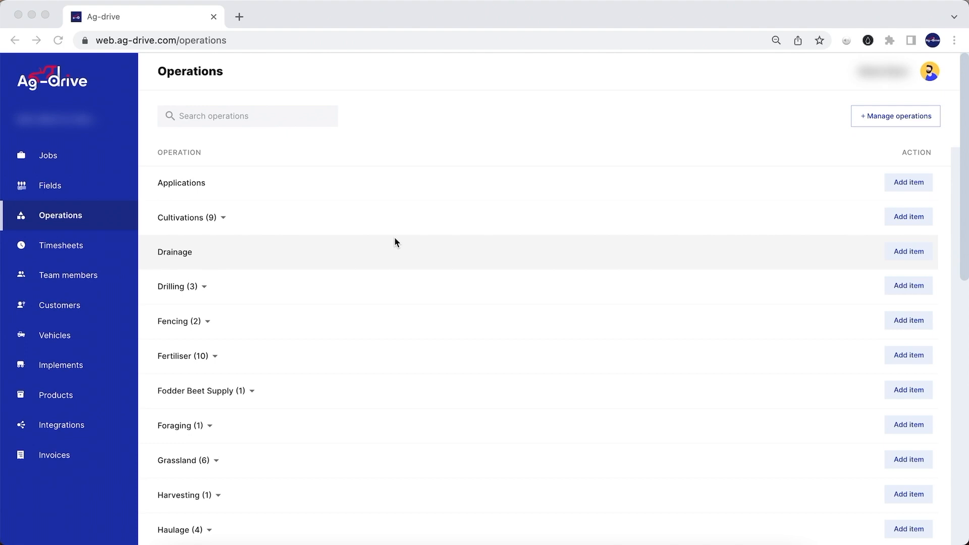
Expand the Cultivations operation and view the details of its Ploughing sub-operation without changing them.
left_click(209, 222)
scroll(377, 247, "down", 2)
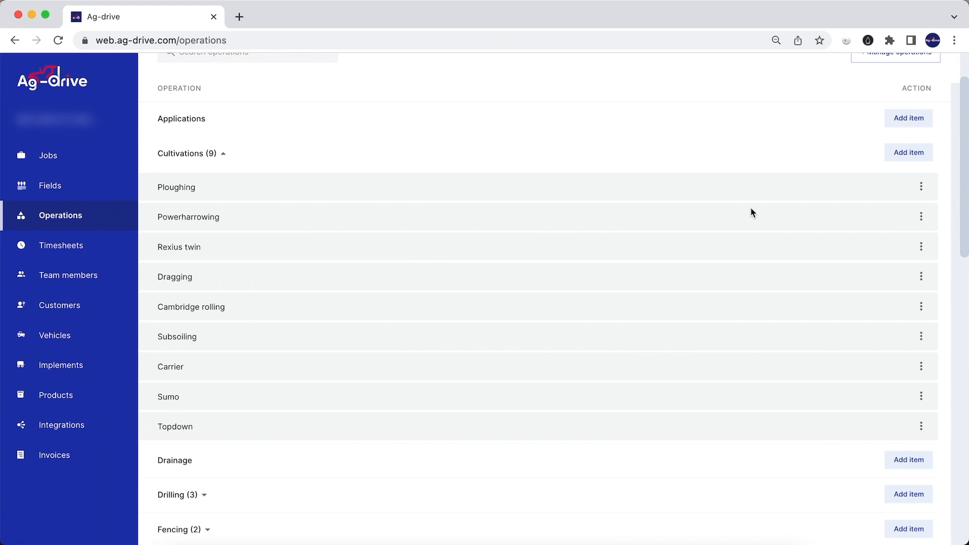
left_click(921, 186)
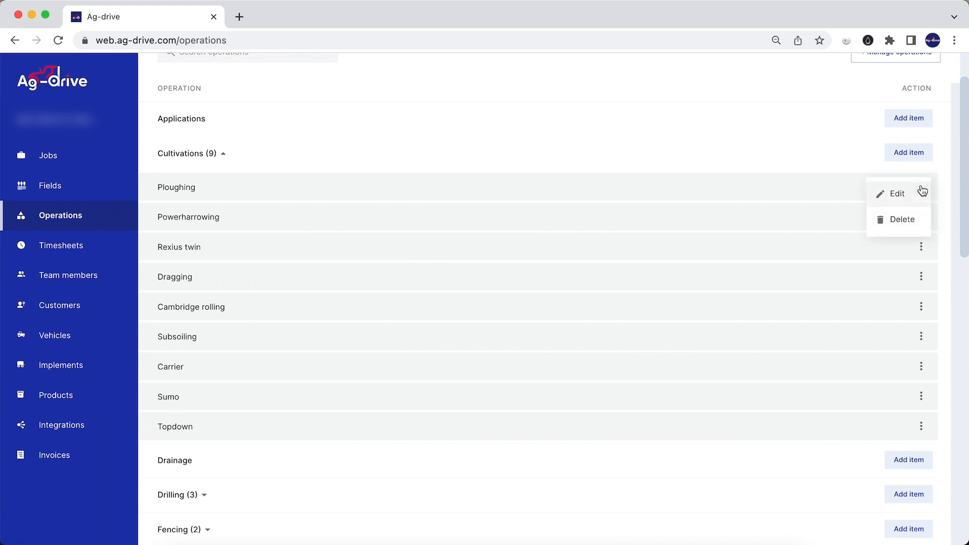
left_click(898, 195)
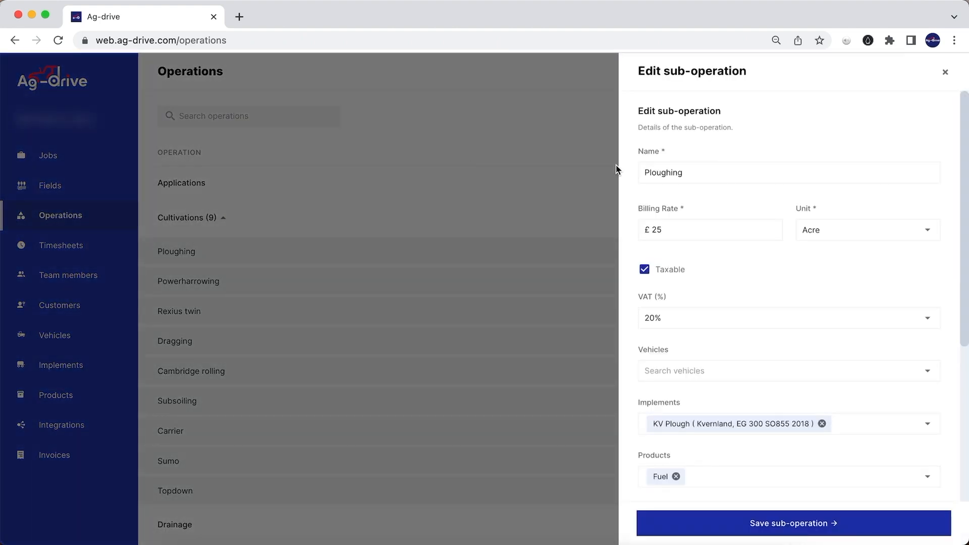
left_click(557, 169)
Look through the operations list and examine the sub-operations under Drilling.
scroll(558, 169, "down", 7)
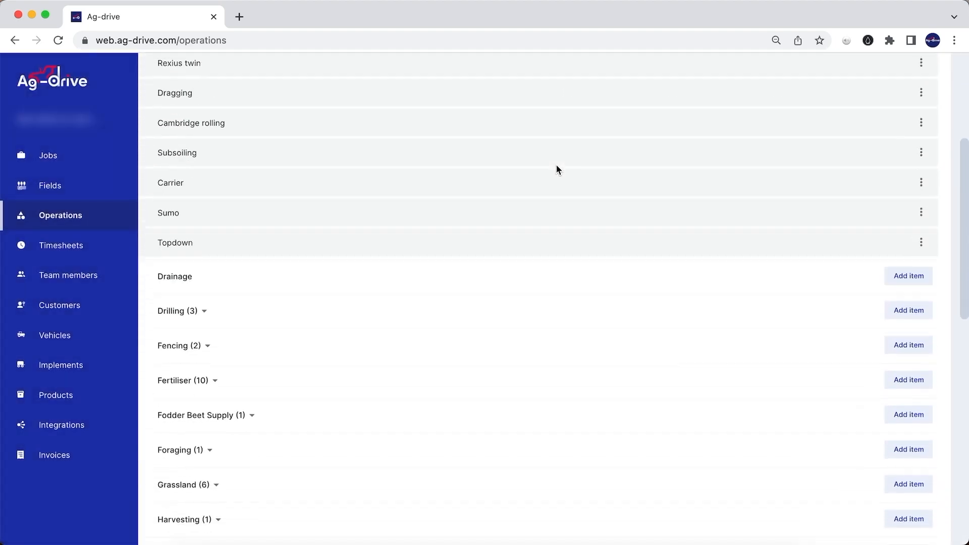
scroll(364, 230, "down", 4)
scroll(363, 229, "up", 3)
scroll(363, 229, "up", 2)
left_click(236, 240)
scroll(235, 240, "down", 5)
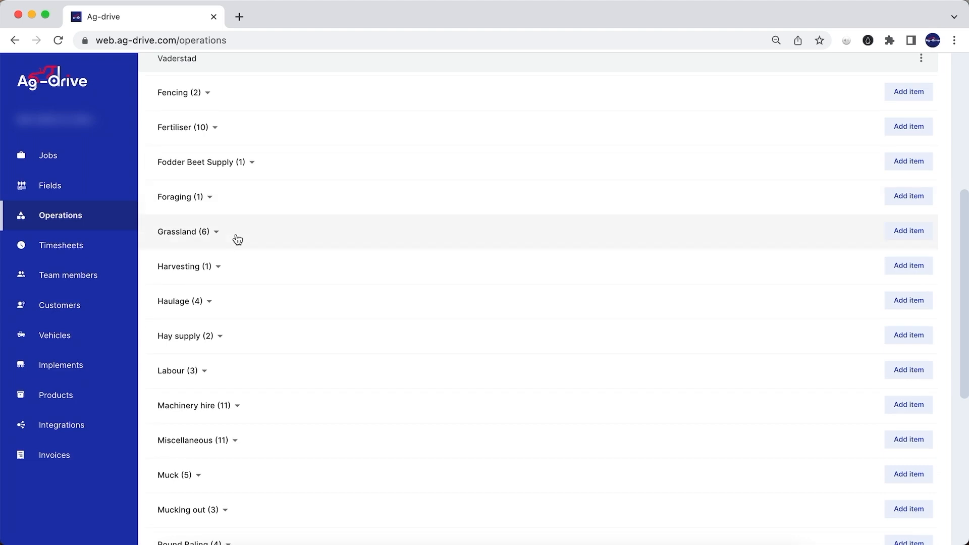
scroll(236, 240, "up", 3)
scroll(238, 239, "up", 2)
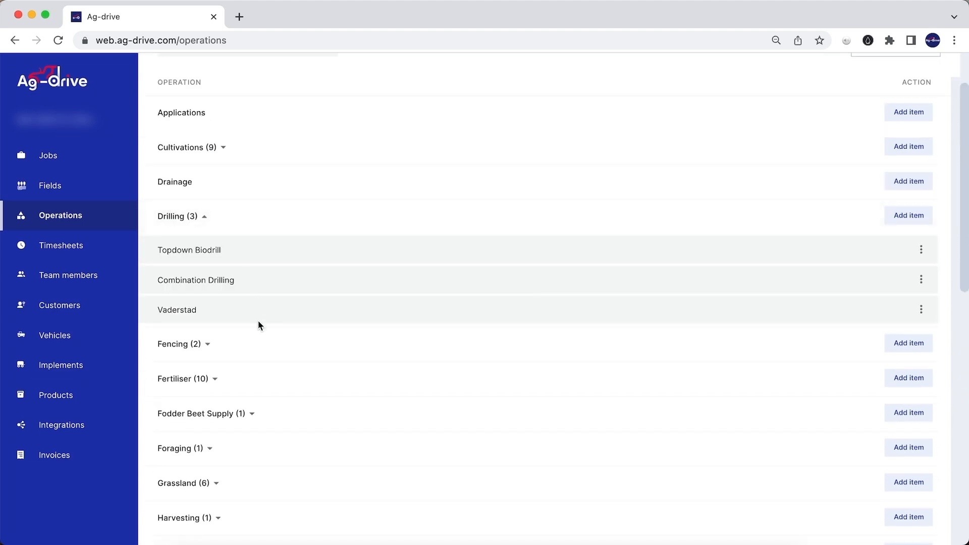
Examine the sub-operations listed under the Fertiliser and Grassland operations.
scroll(257, 323, "down", 4)
left_click(228, 210)
scroll(251, 207, "down", 2)
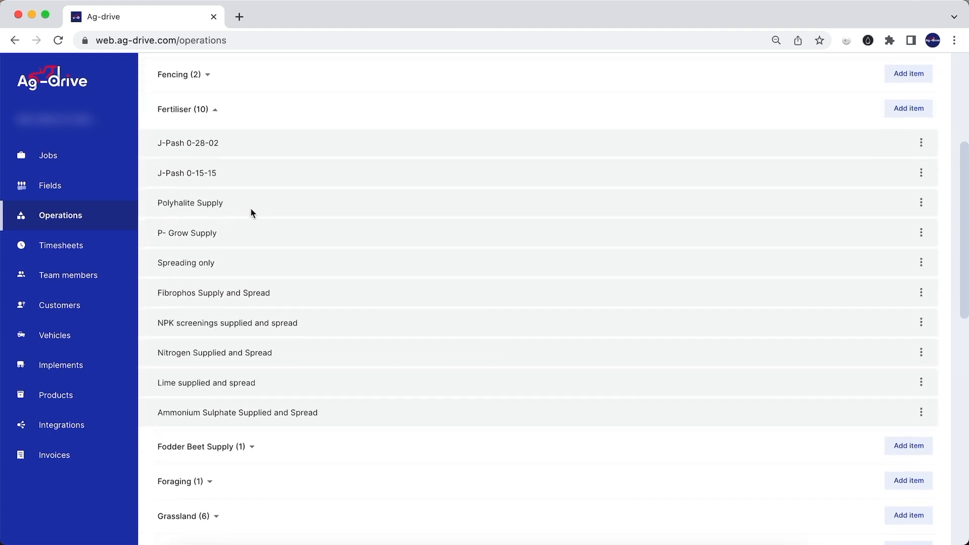
scroll(285, 238, "down", 7)
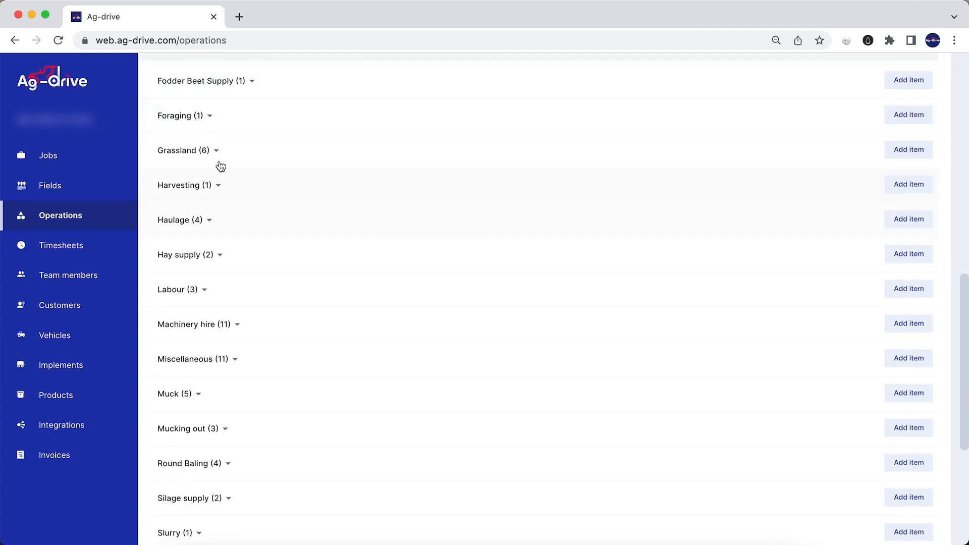
left_click(232, 148)
scroll(294, 192, "up", 4)
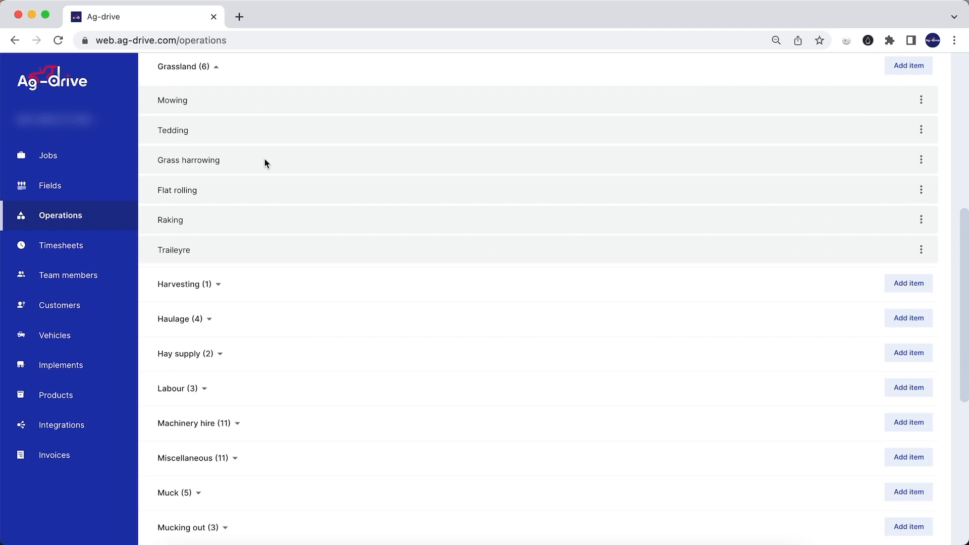
Examine the sub-operations listed under the Muck and Square Baling operations.
scroll(279, 241, "down", 5)
scroll(281, 242, "down", 1)
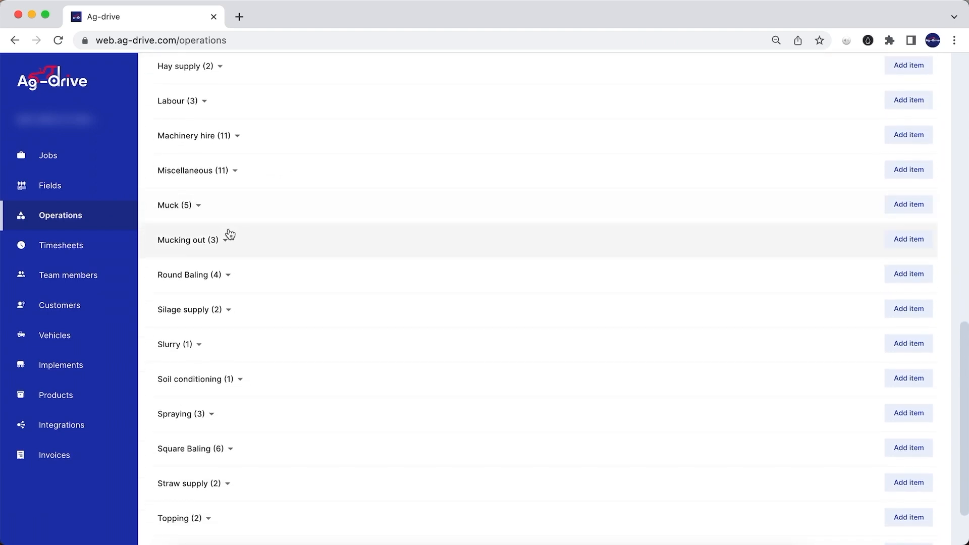
left_click(245, 207)
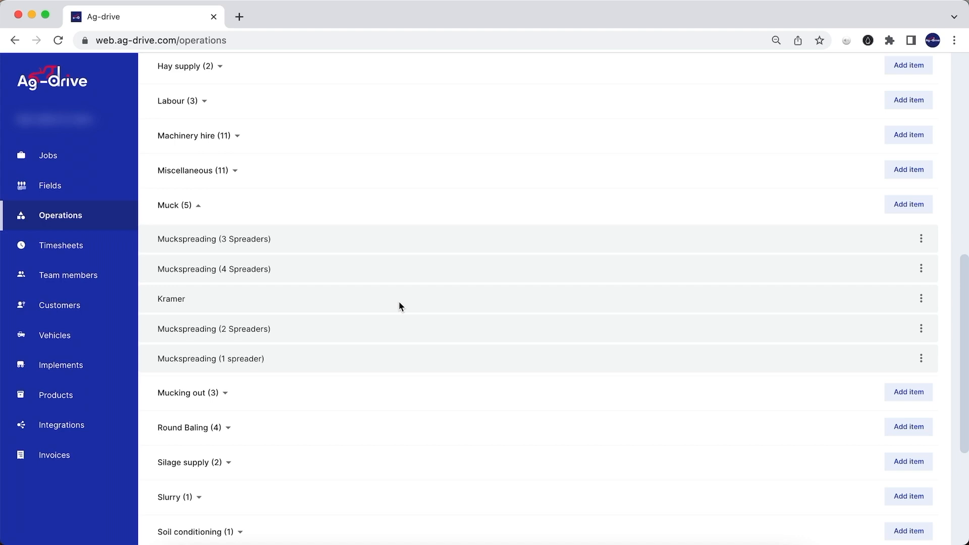
scroll(399, 303, "down", 5)
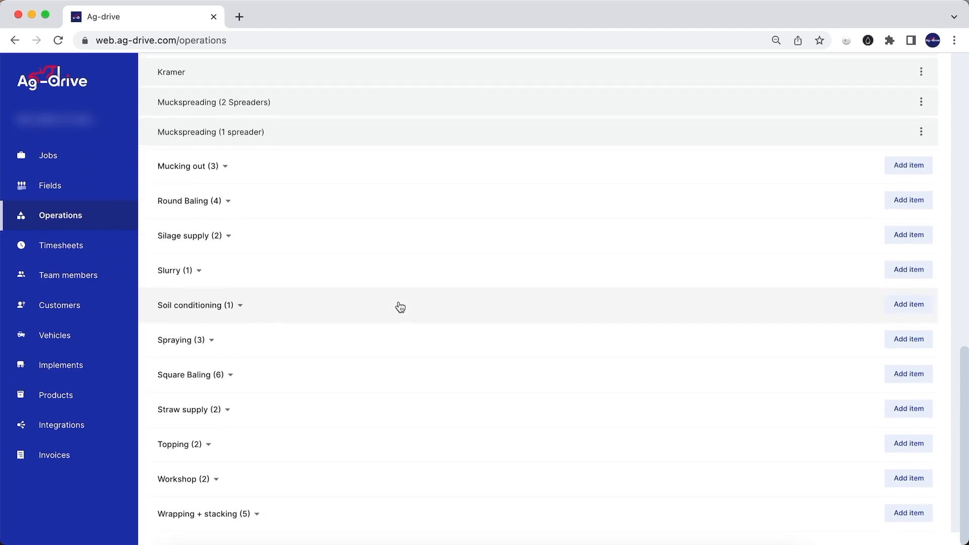
left_click(220, 374)
scroll(226, 380, "down", 3)
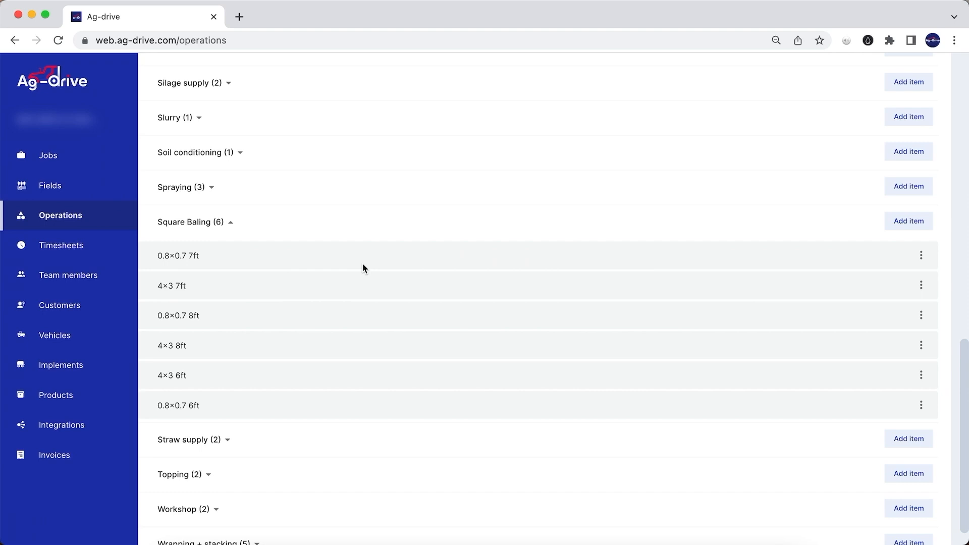
scroll(363, 265, "up", 15)
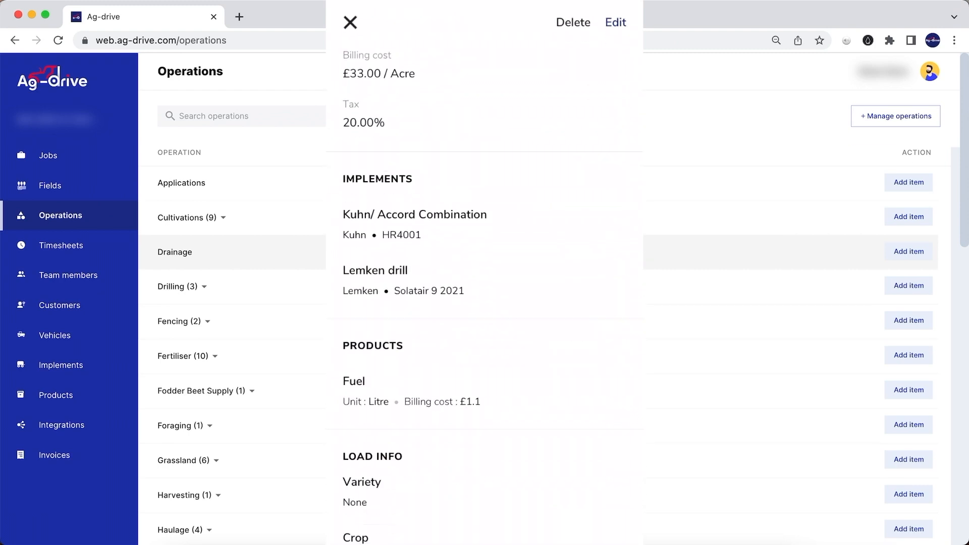
Review the Combination Drilling sub-operation in the mobile app, including its load info and health and safety checklist, and close it.
scroll(485, 298, "down", 2)
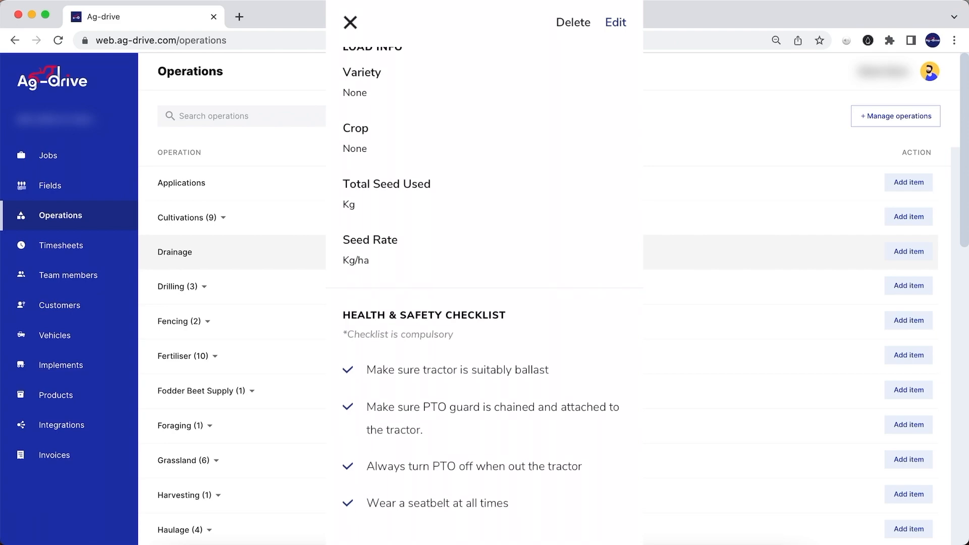
scroll(484, 298, "up", 6)
scroll(485, 298, "up", 3)
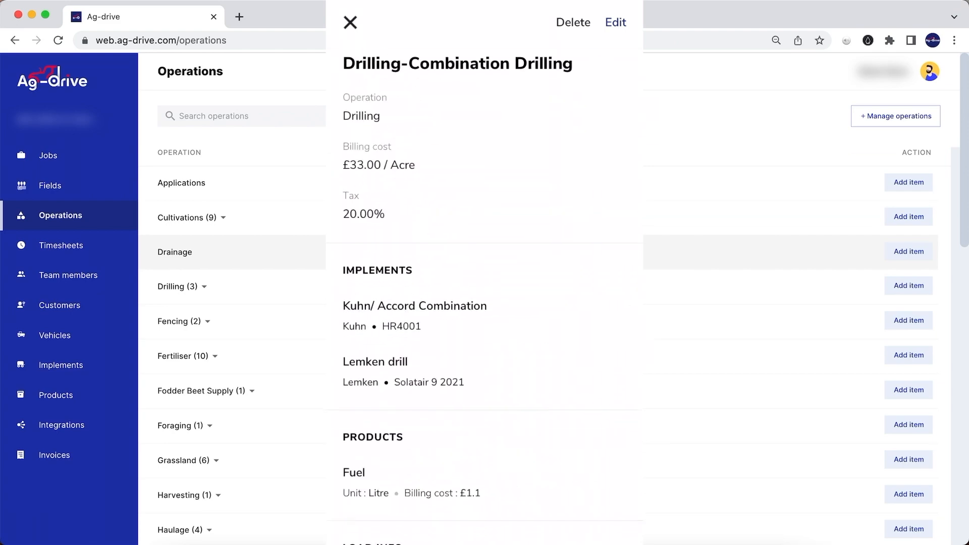
left_click(350, 22)
Browse the mobile app's operations list and open a blank new sub-operation form under Cultivations.
scroll(485, 318, "down", 11)
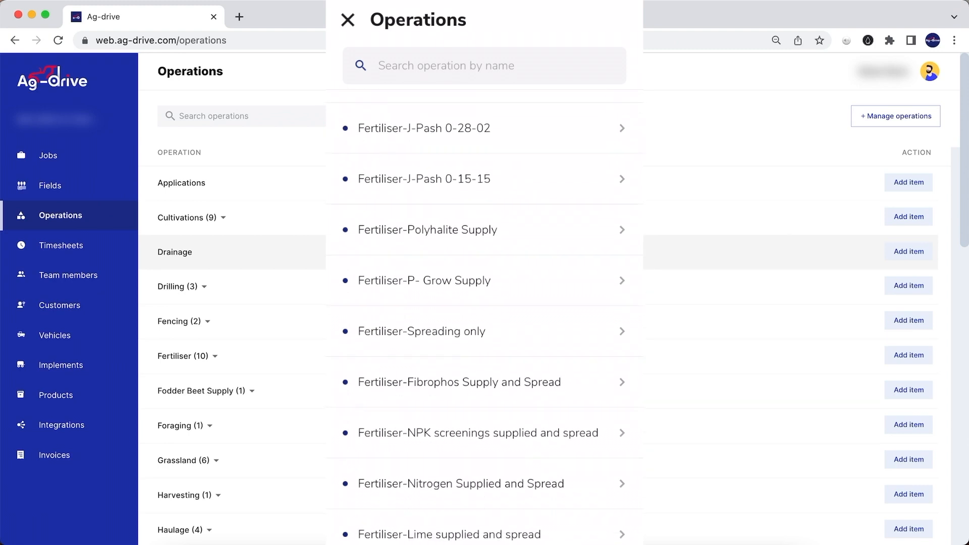
scroll(485, 318, "up", 12)
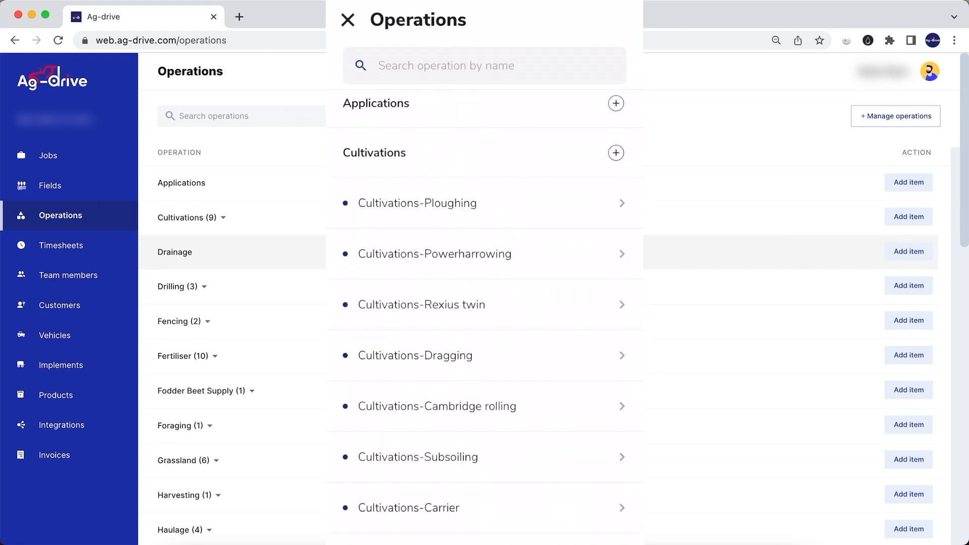
left_click(616, 167)
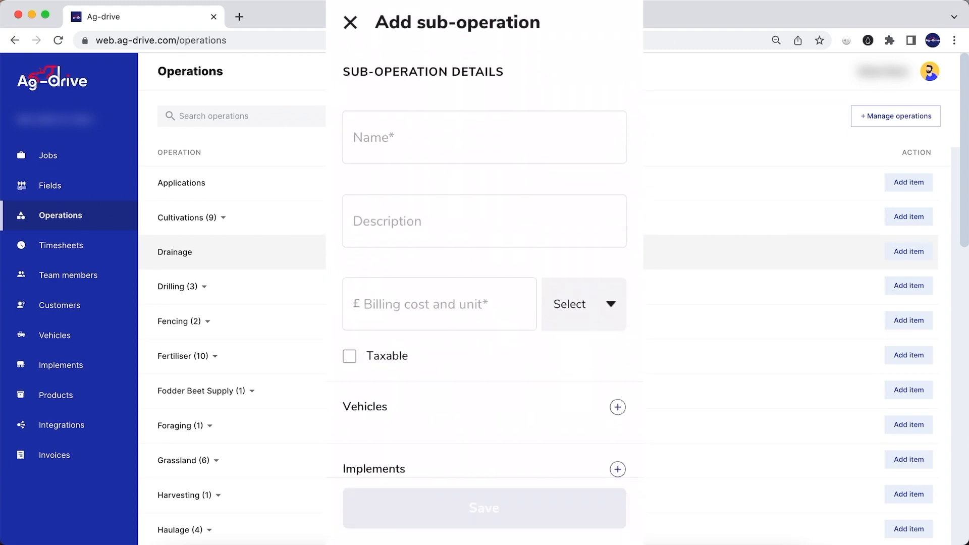